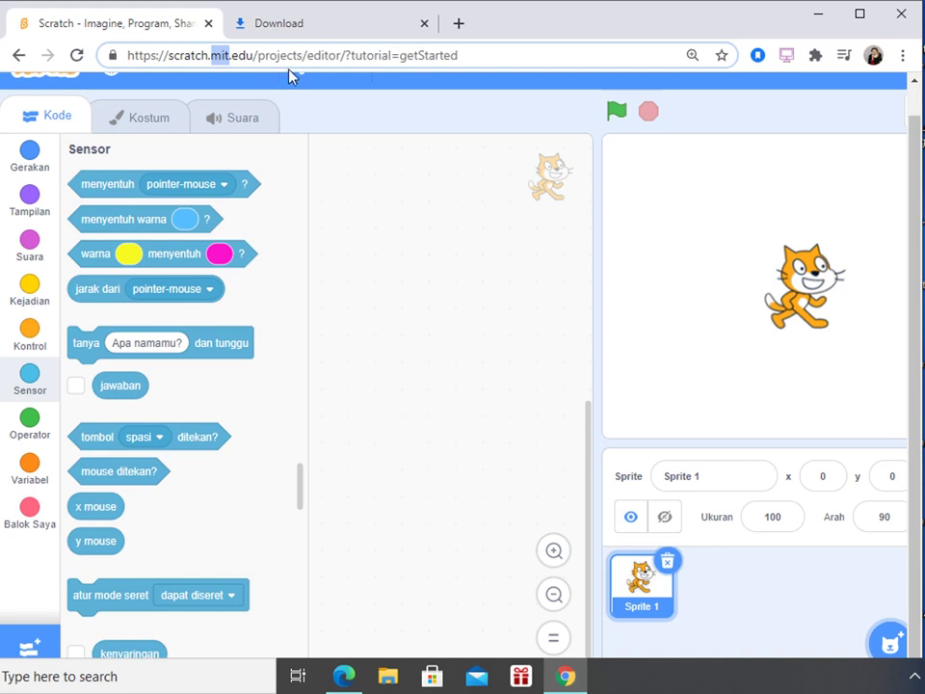
left_click(475, 60)
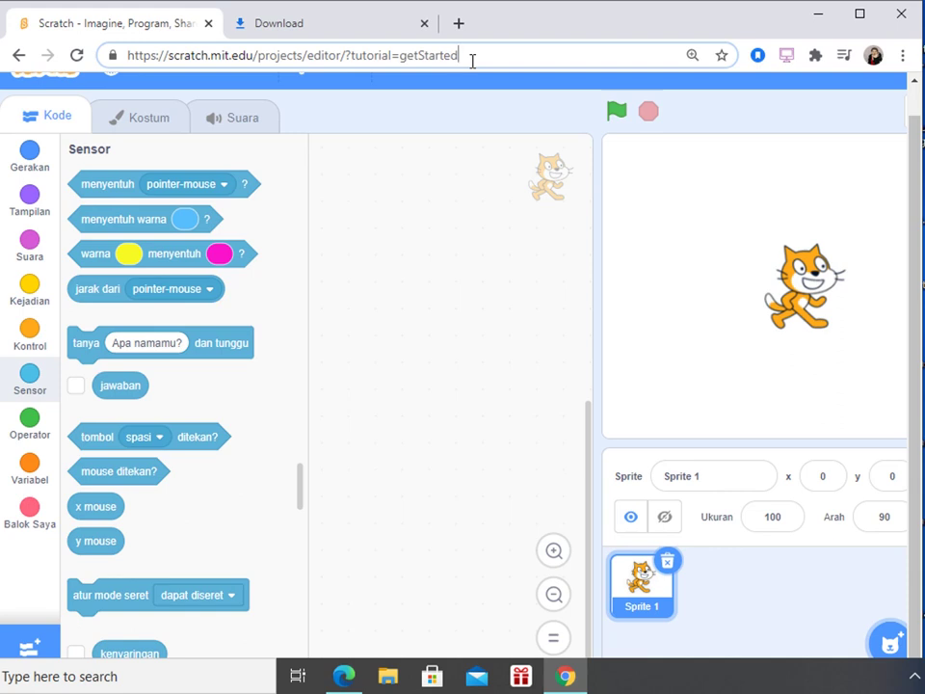
scroll(487, 257, "up", 5)
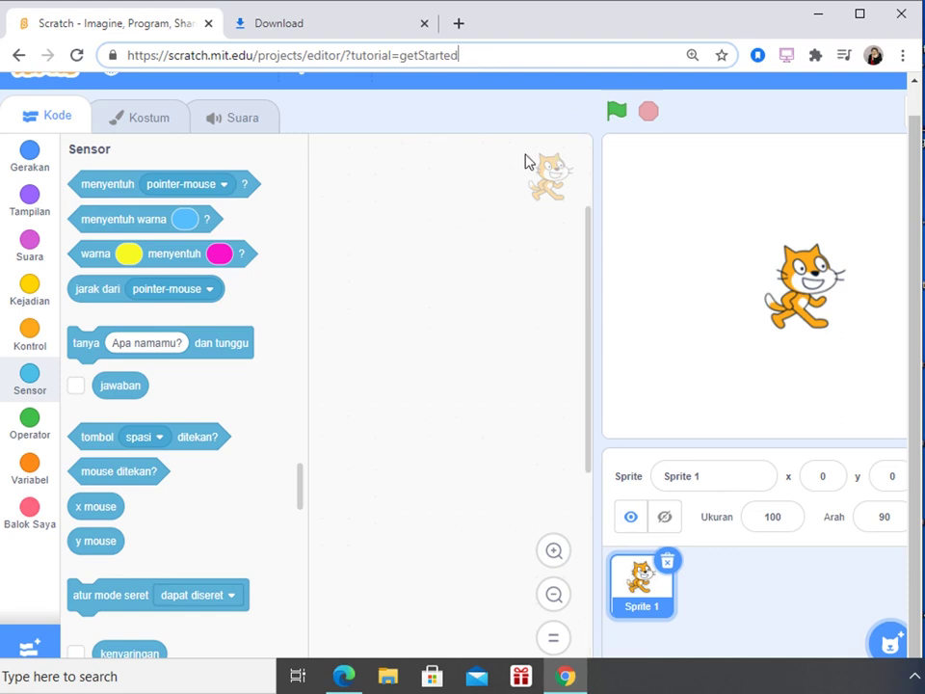
scroll(911, 125, "up", 1)
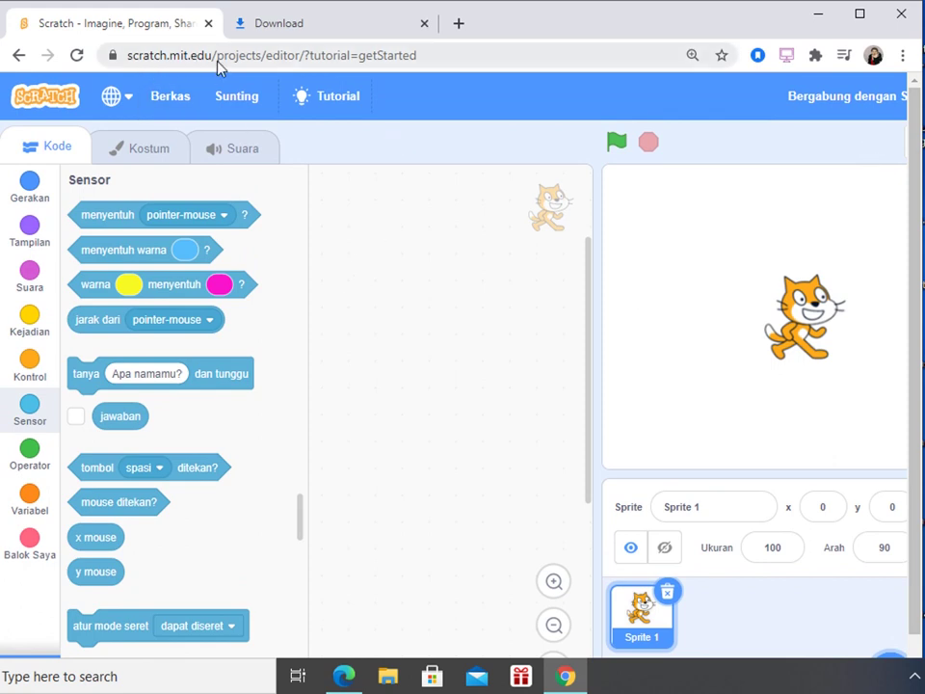
left_click_drag(214, 56, 540, 61)
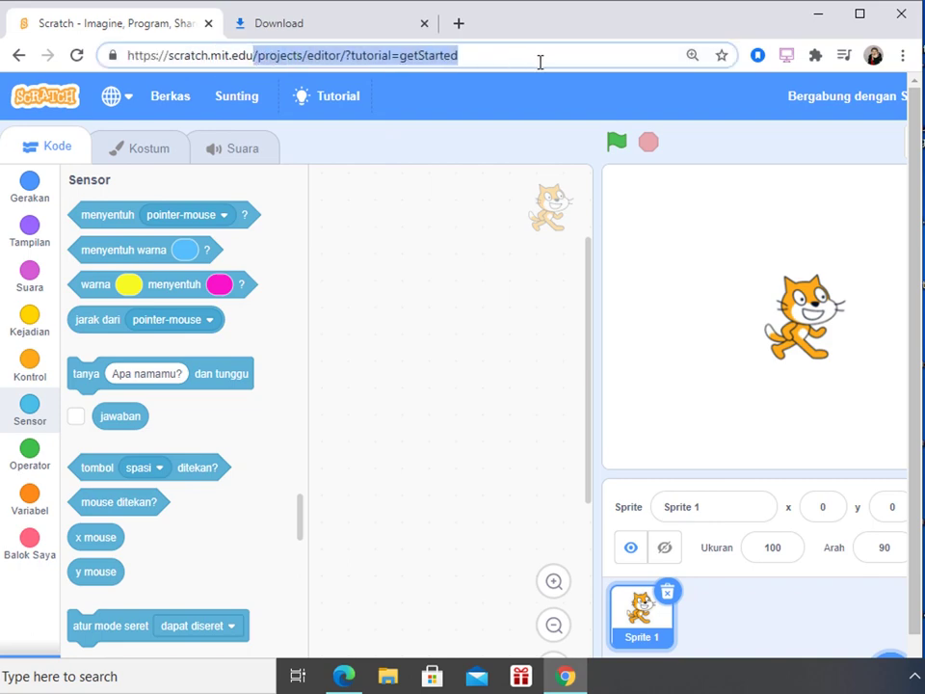
key("BackSpace")
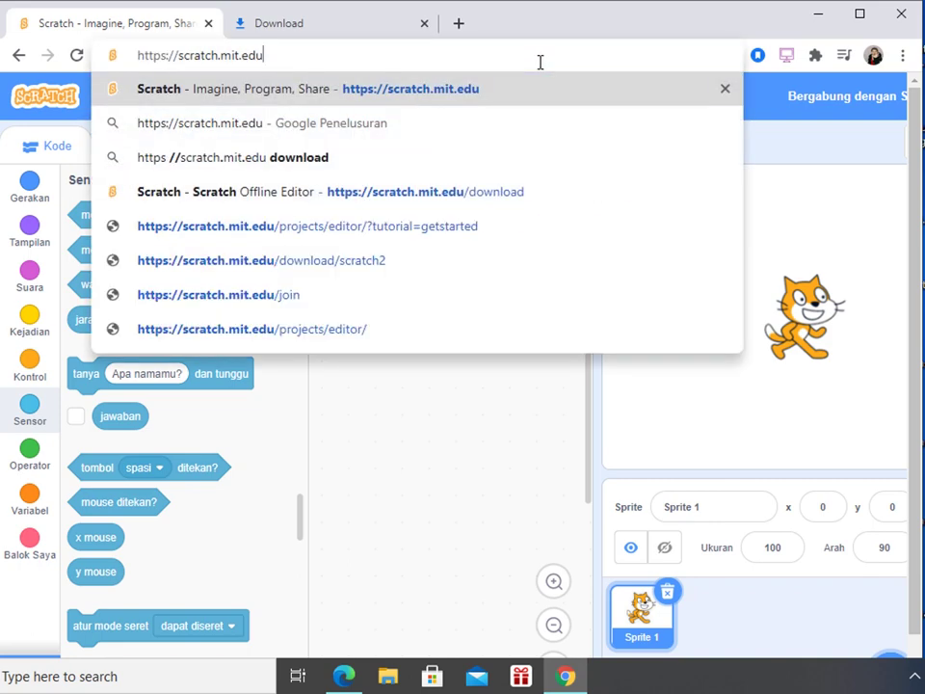
key("Return")
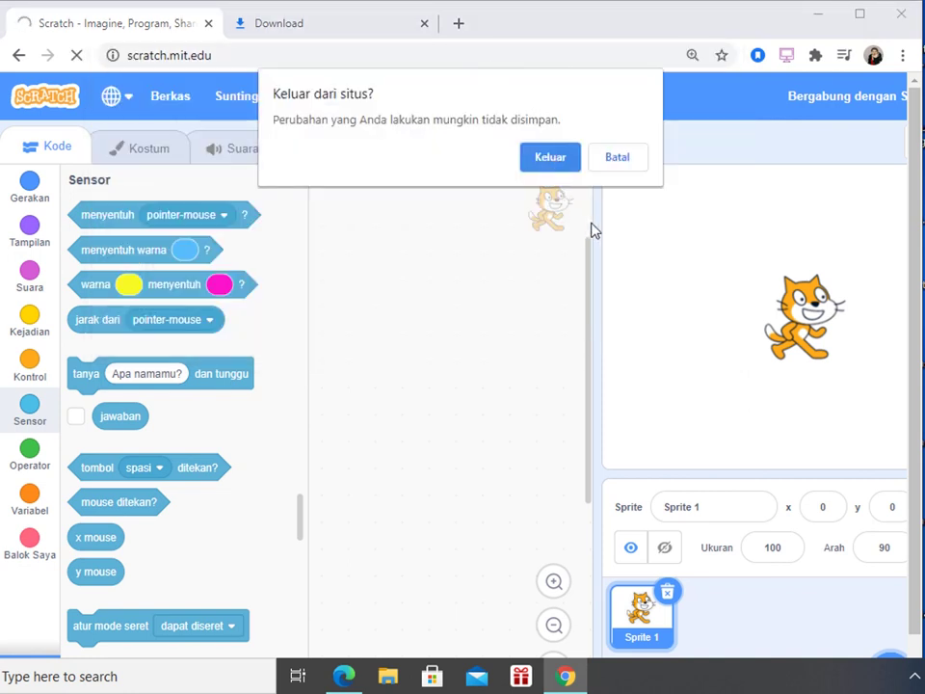
left_click(613, 162)
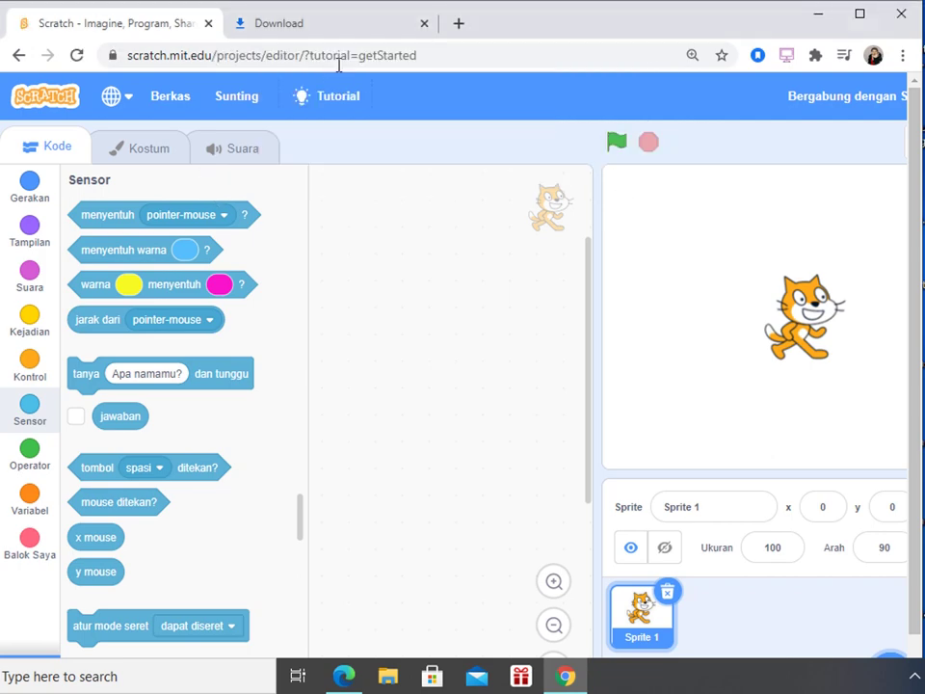
- Leave the project editor without saving and load the Scratch home page at scratch.mit.edu
left_click_drag(217, 55, 524, 56)
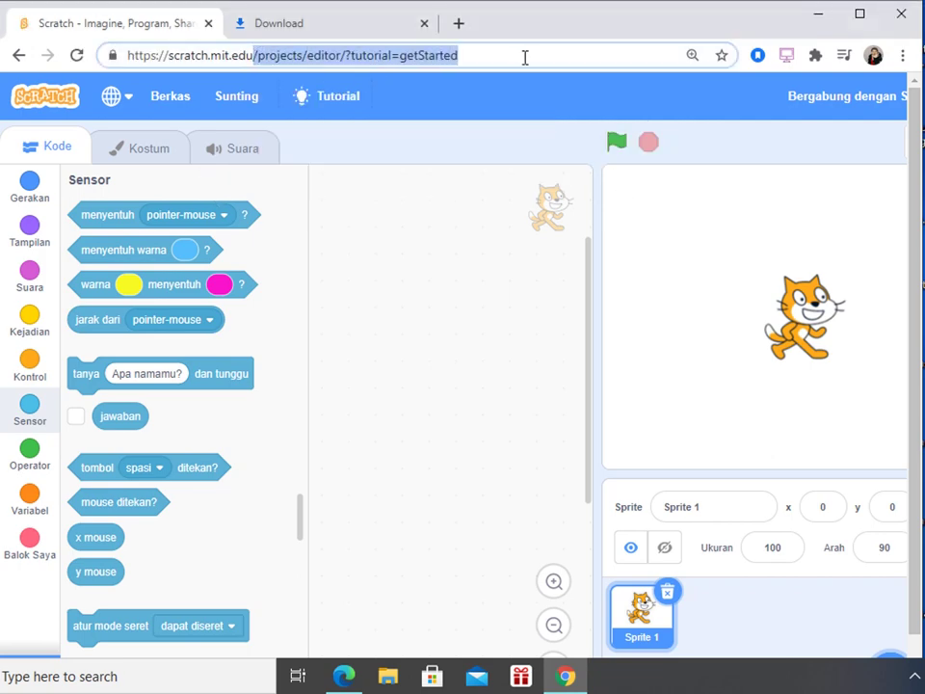
key("BackSpace")
key("Return")
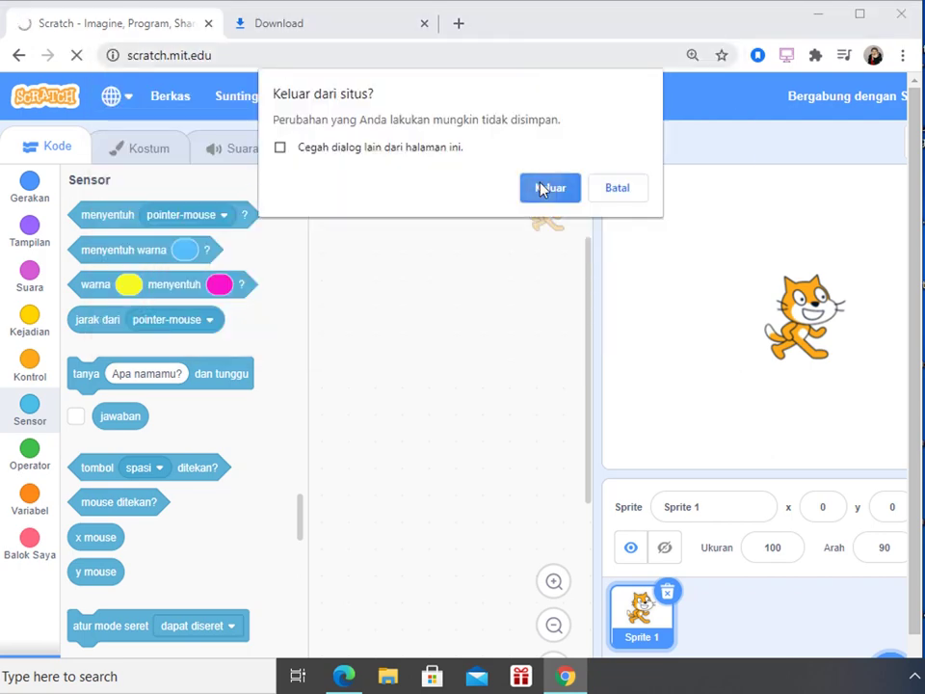
left_click(541, 188)
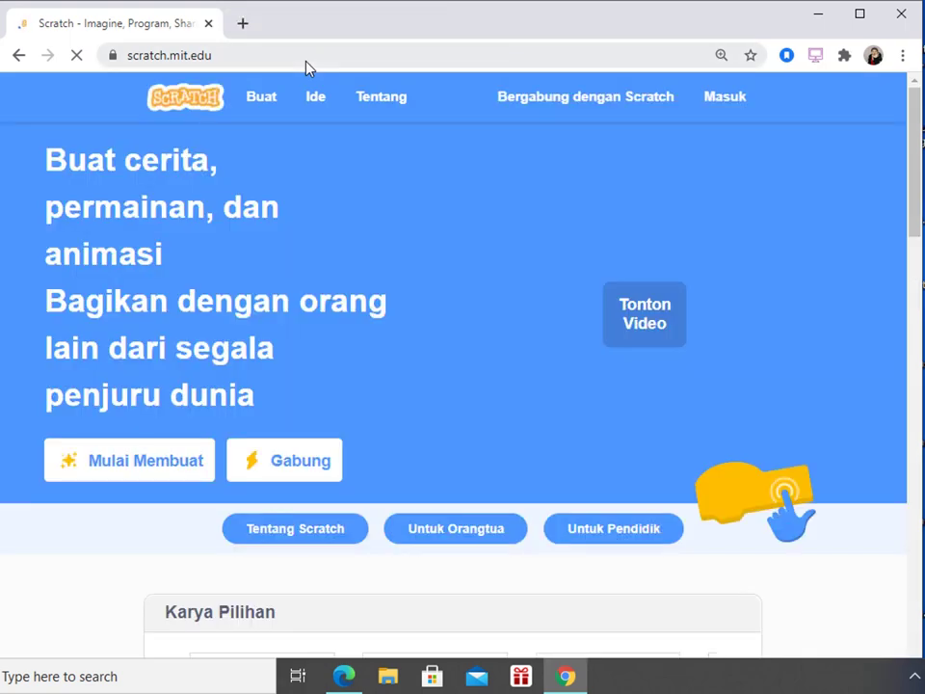
- Load the Scratch app download page at scratch.mit.edu/download
left_click(321, 62)
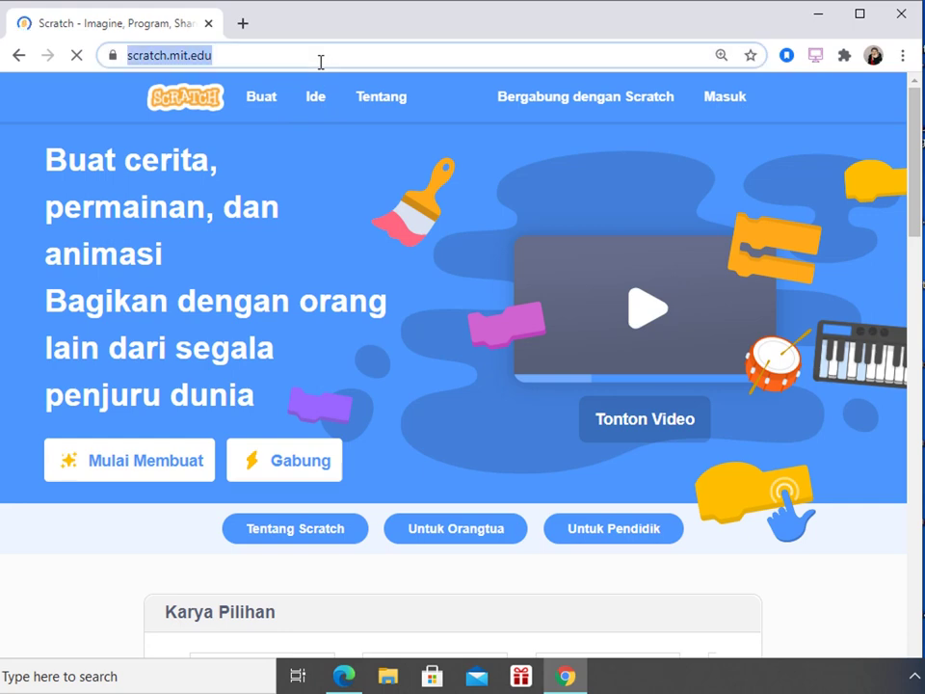
left_click(322, 60)
type("//")
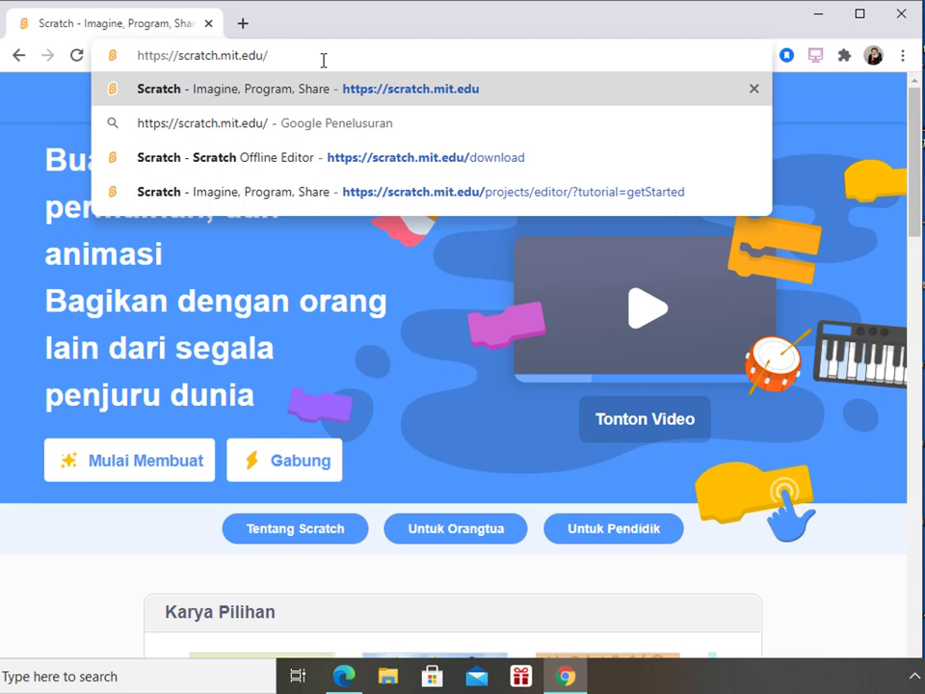
type("doenl")
key("BackSpace")
key("BackSpace")
key("BackSpace")
type("w")
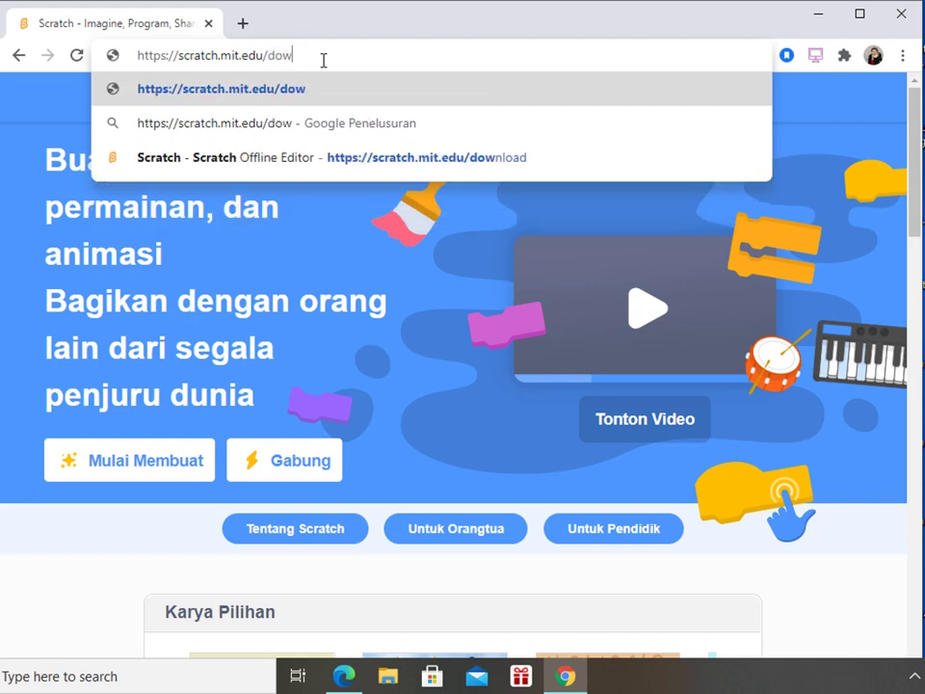
type("nload")
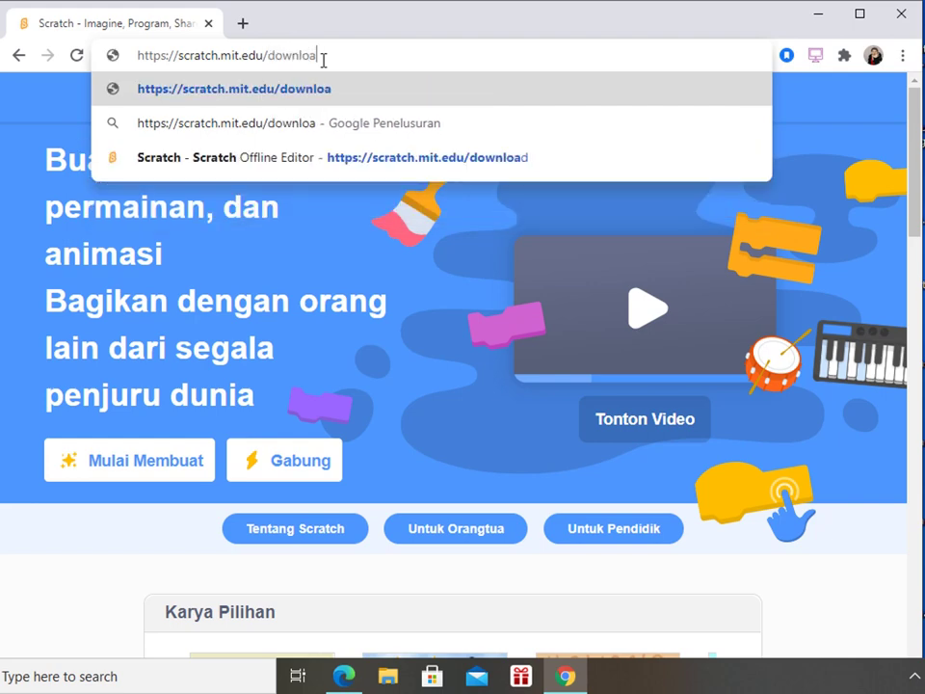
key("Return")
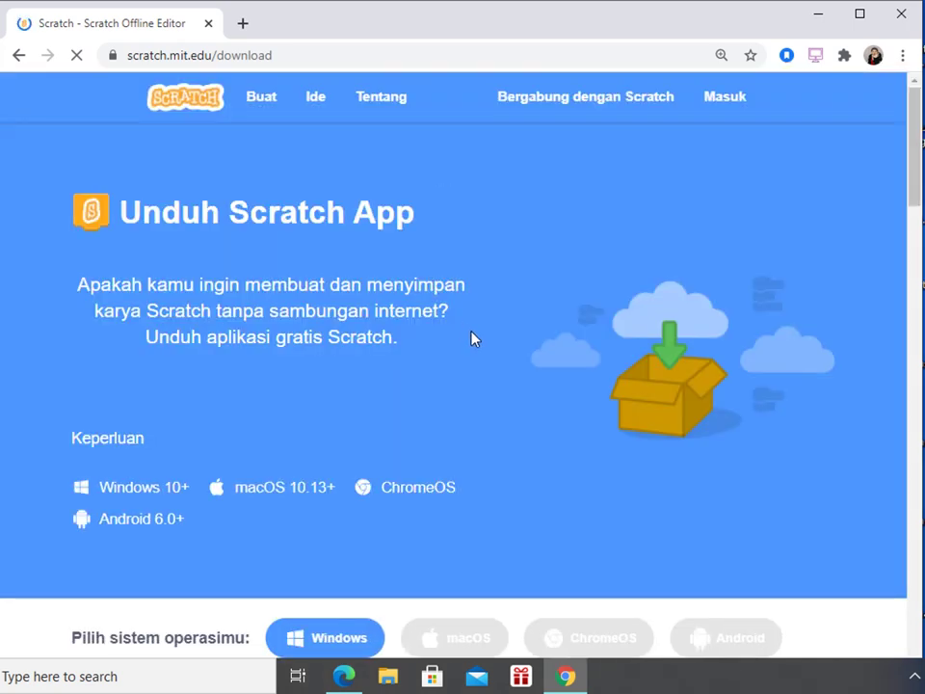
- Examine the download page's system requirements, operating system choices, Windows installation instructions and FAQ
scroll(474, 337, "down", 1)
scroll(473, 337, "down", 1)
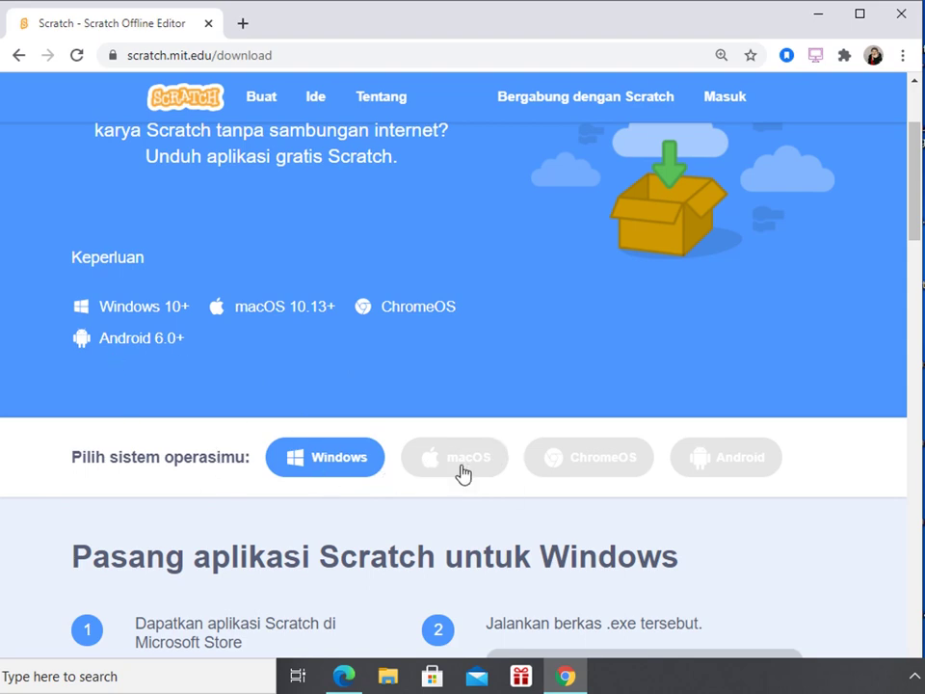
scroll(540, 499, "down", 1)
scroll(542, 499, "down", 3)
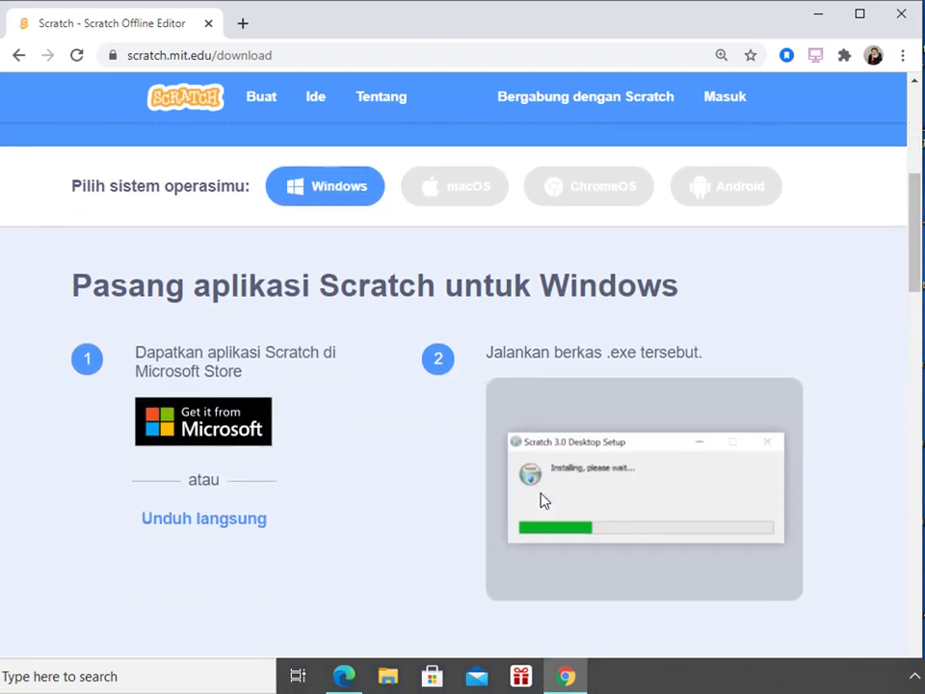
scroll(554, 494, "down", 7)
scroll(552, 493, "down", 2)
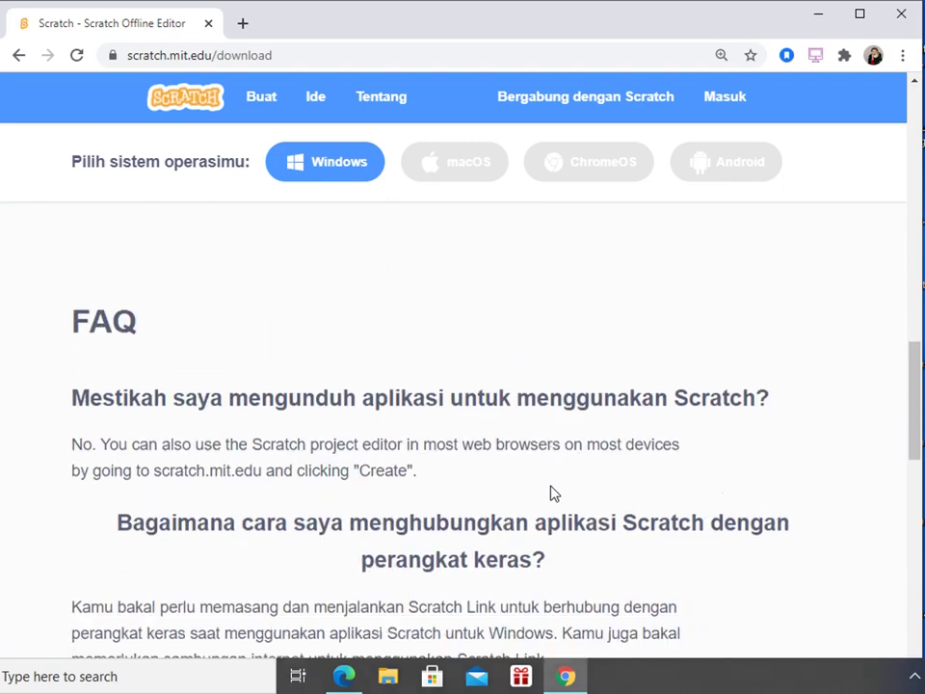
scroll(552, 487, "up", 10)
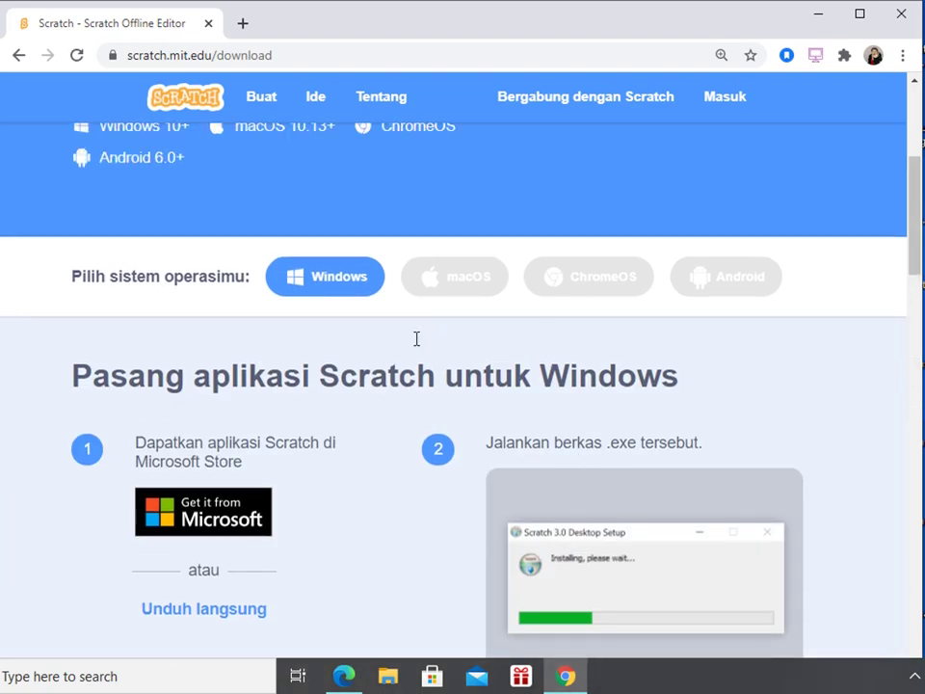
scroll(389, 234, "up", 3)
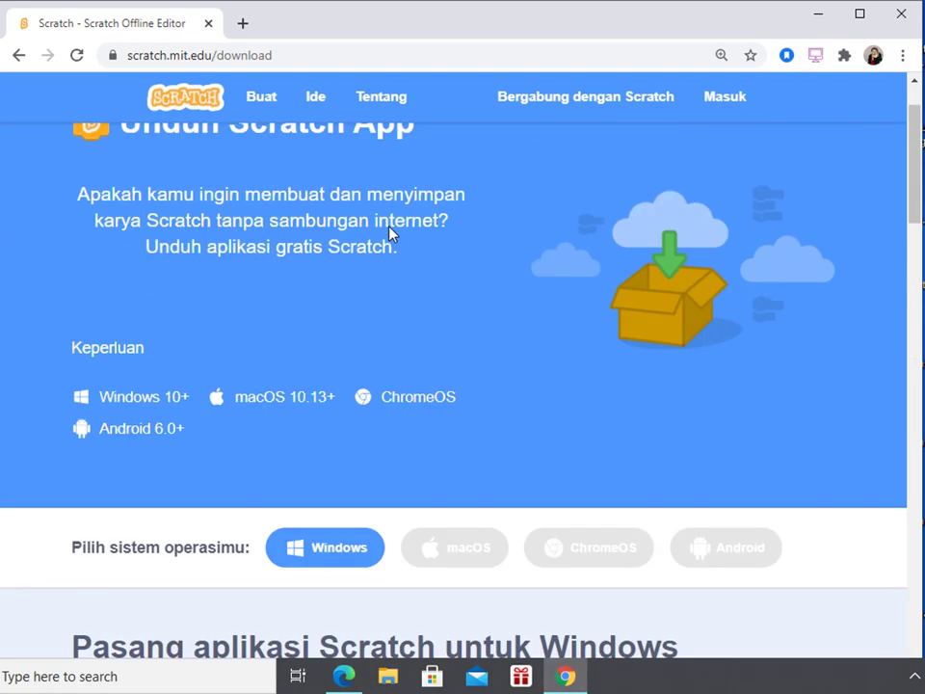
scroll(389, 231, "down", 3)
scroll(201, 145, "up", 1)
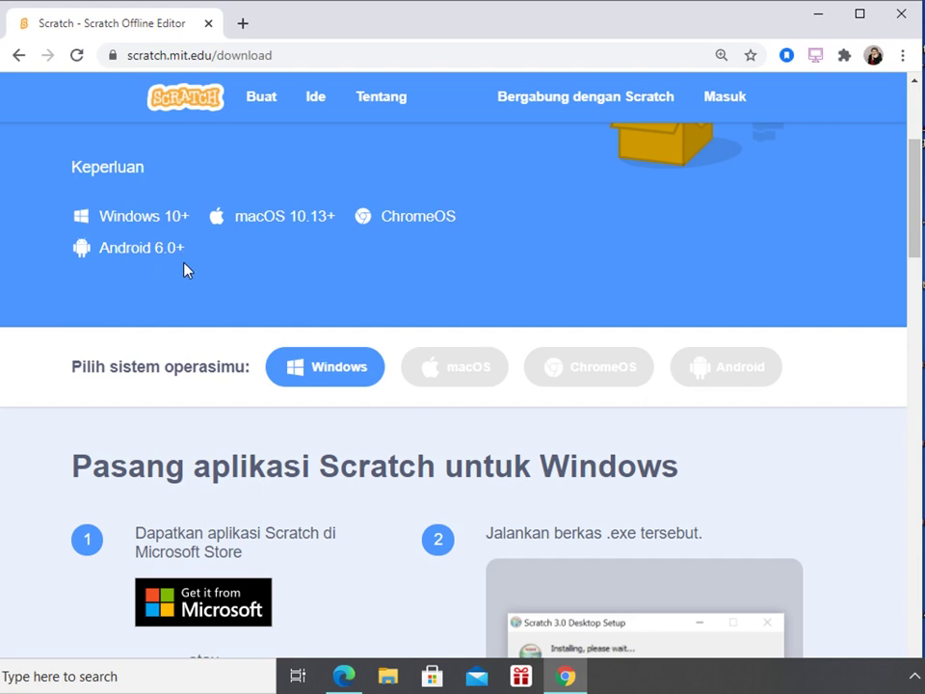
scroll(97, 334, "down", 4)
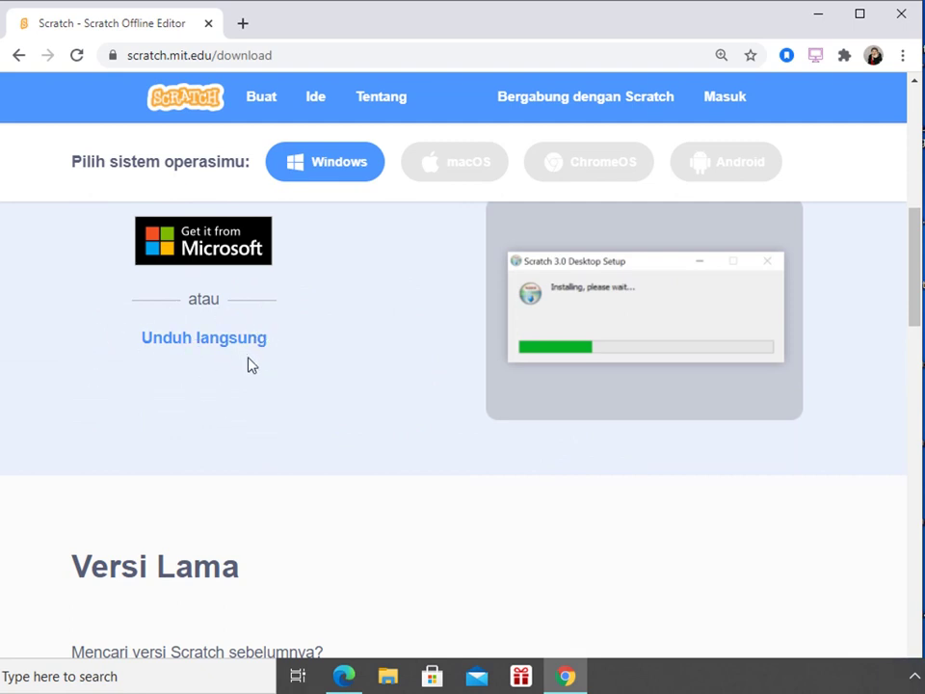
scroll(249, 363, "up", 2)
scroll(249, 364, "up", 2)
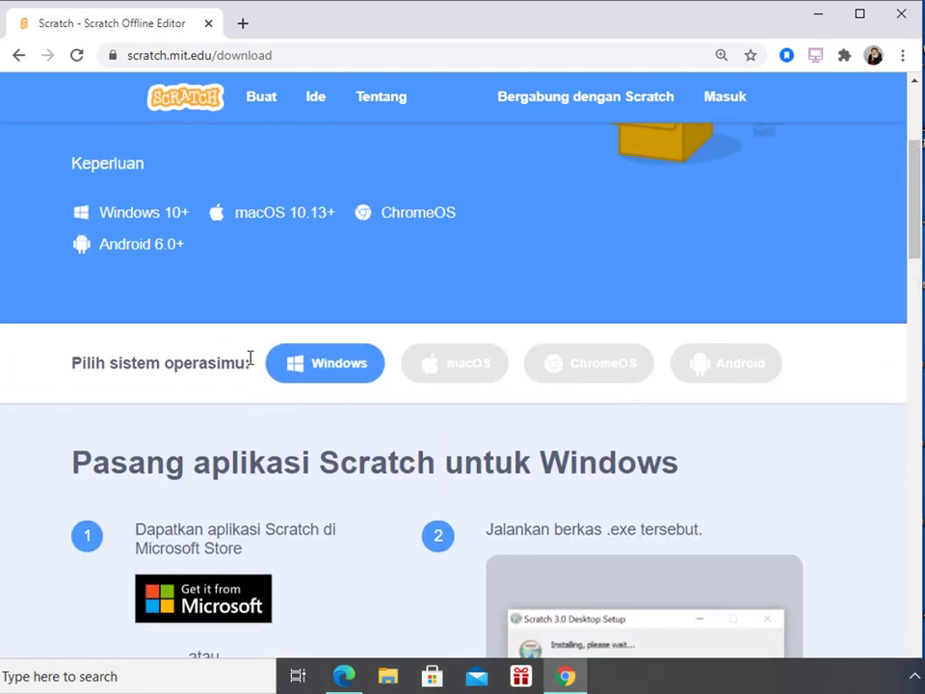
scroll(250, 365, "up", 1)
scroll(257, 335, "up", 2)
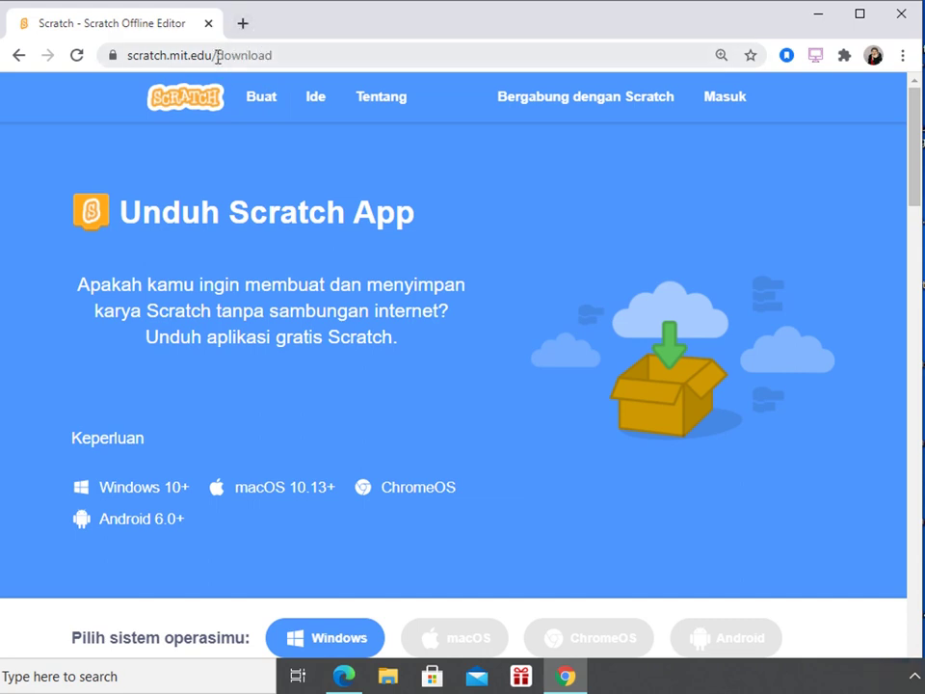
- Return to the scratch.mit.edu home page and start creating a project in the online editor
left_click_drag(218, 55, 399, 55)
key("BackSpace")
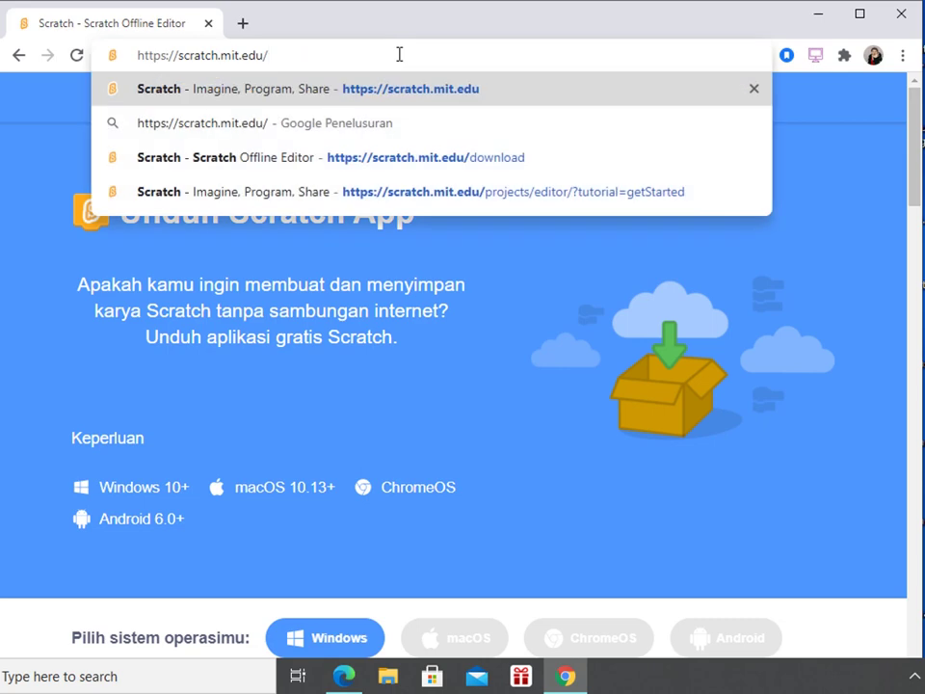
key("Return")
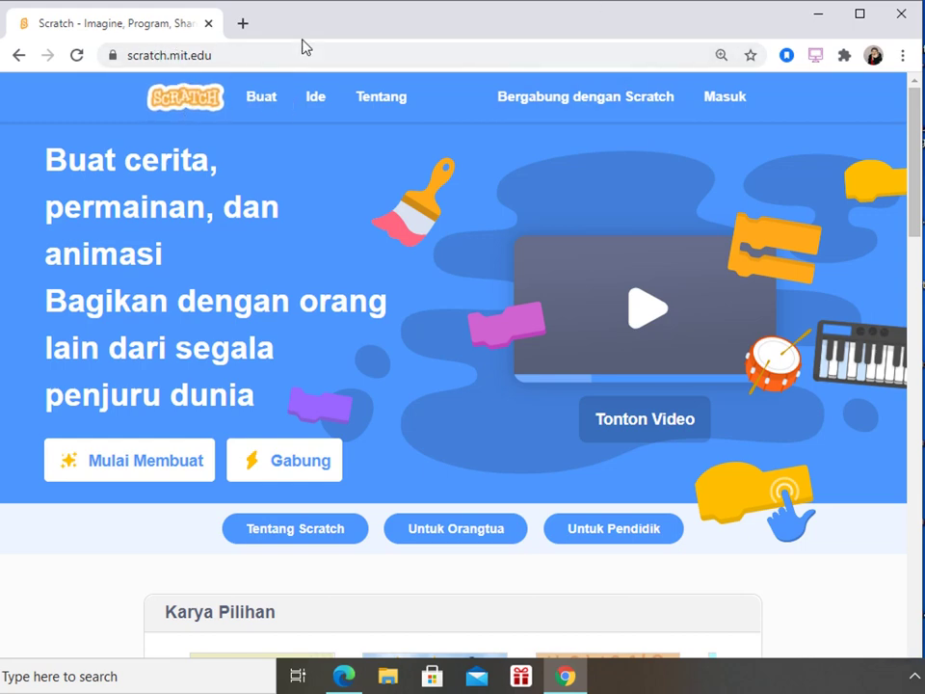
left_click(113, 473)
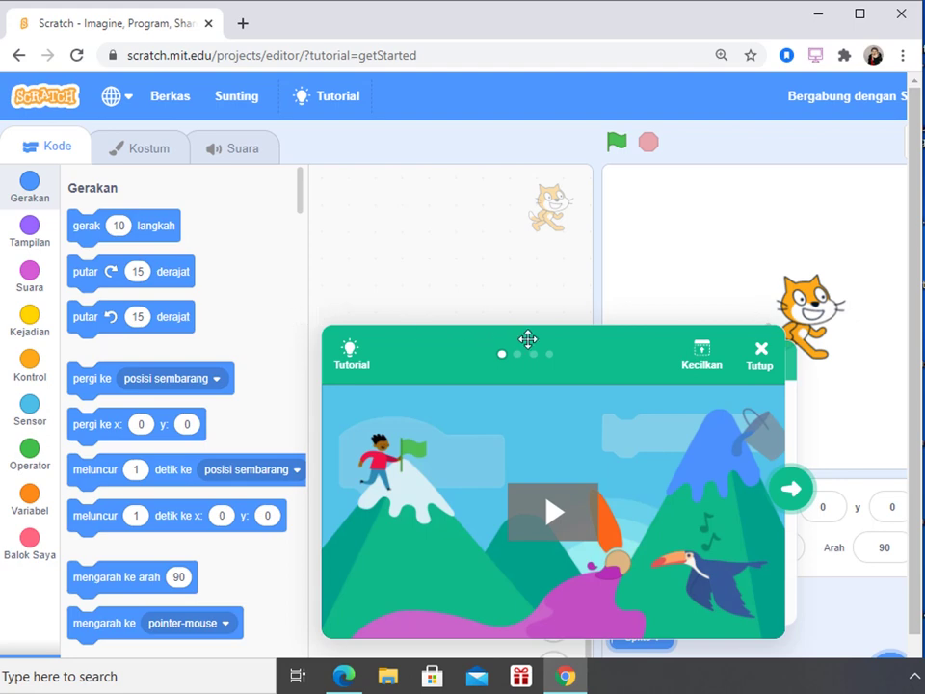
- Move the tutorial video window higher over the workspace and close it
left_click_drag(440, 278, 445, 226)
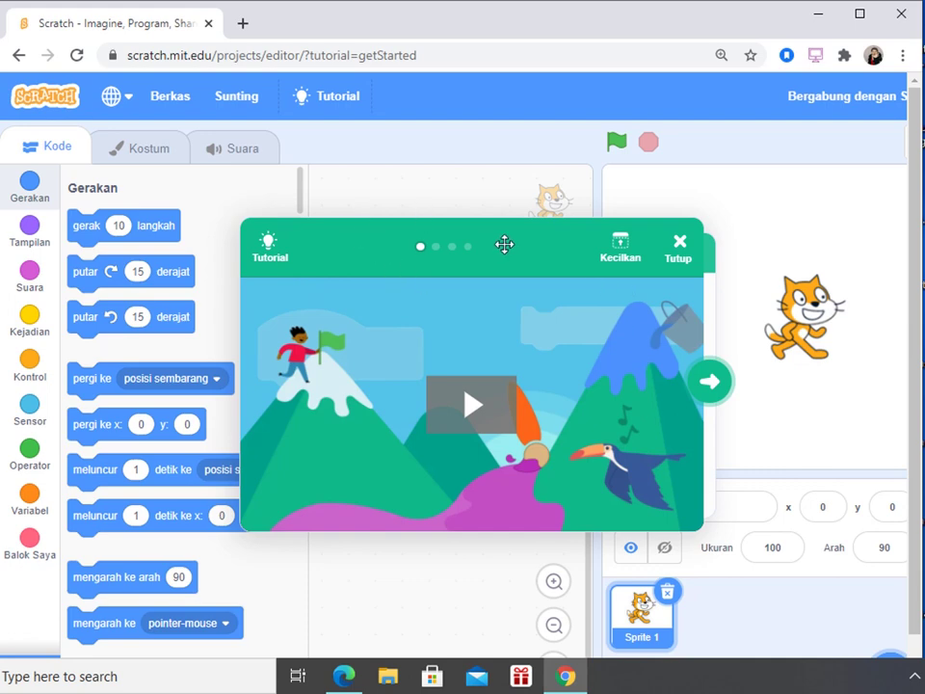
mouse_move(517, 227)
left_mouse_down()
mouse_move(508, 228)
mouse_move(521, 233)
left_mouse_up()
left_click_drag(544, 235, 522, 197)
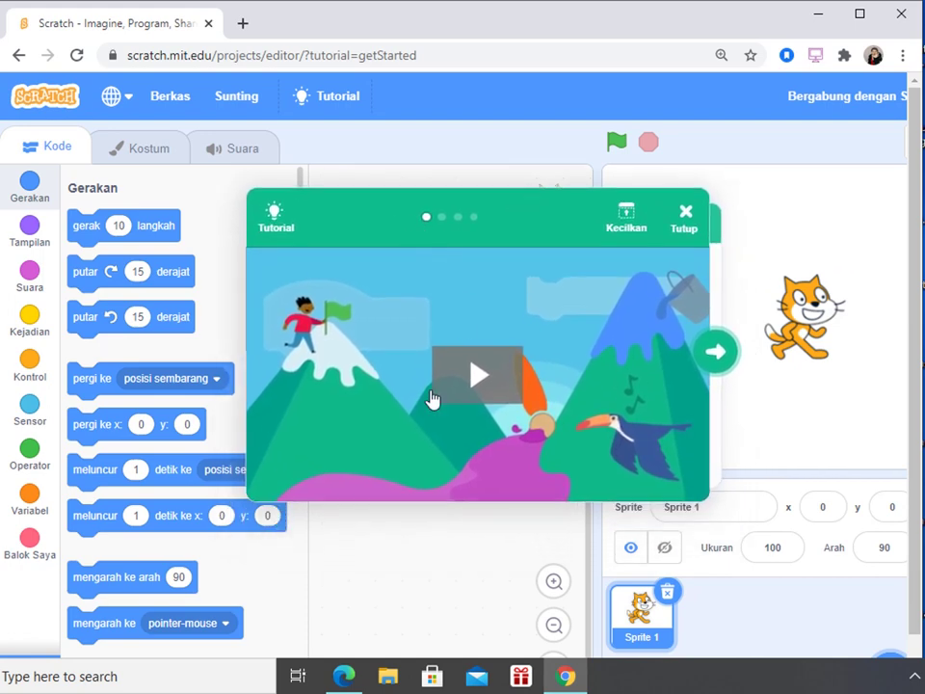
left_click(686, 214)
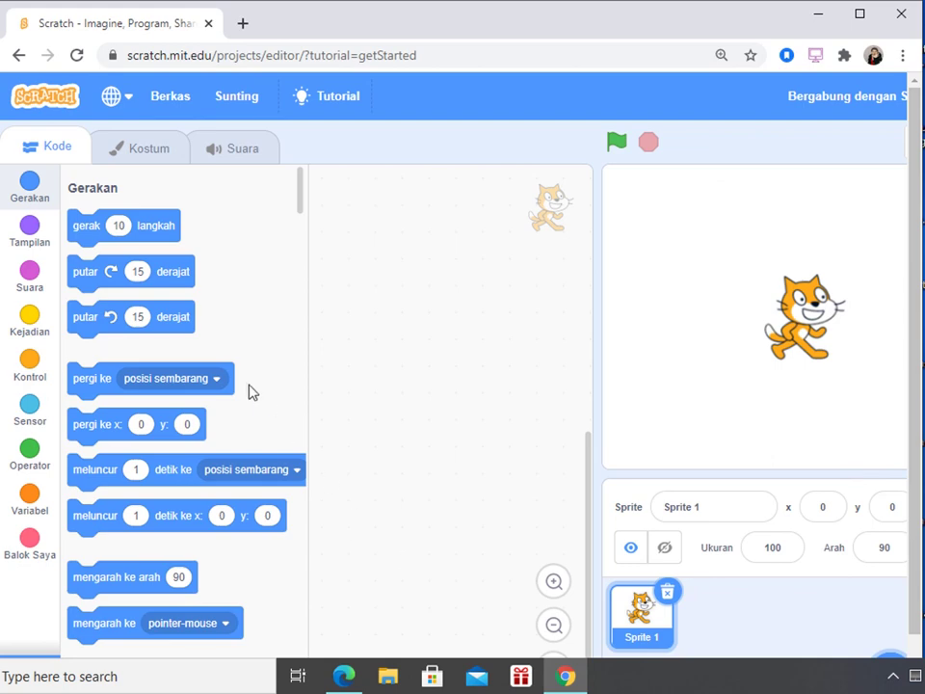
- Look through the Tampilan, Suara, Kejadian and Kontrol block categories
left_click(25, 232)
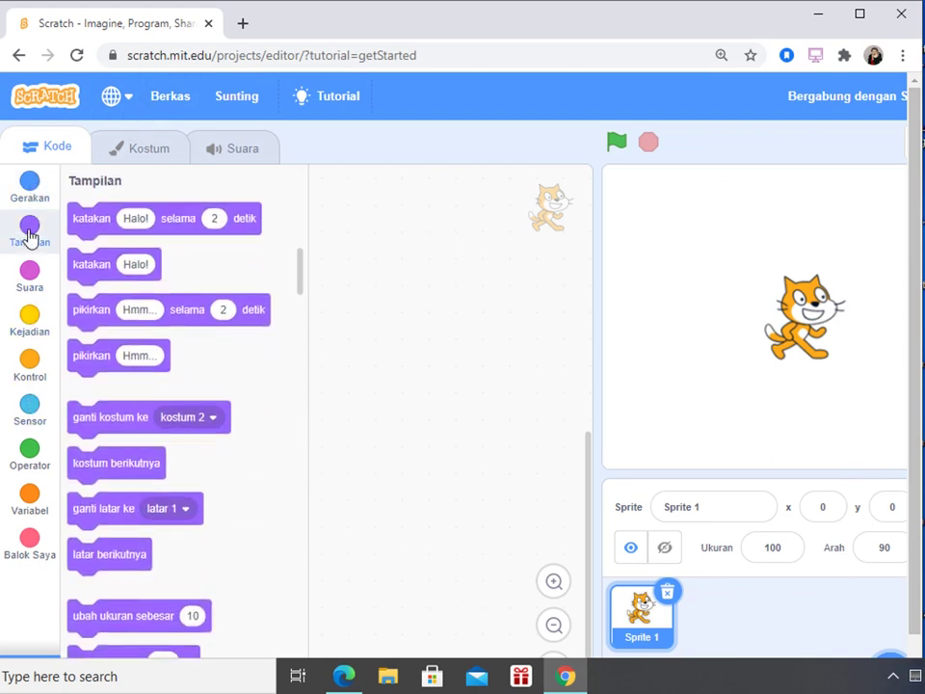
left_click(32, 285)
left_click(30, 325)
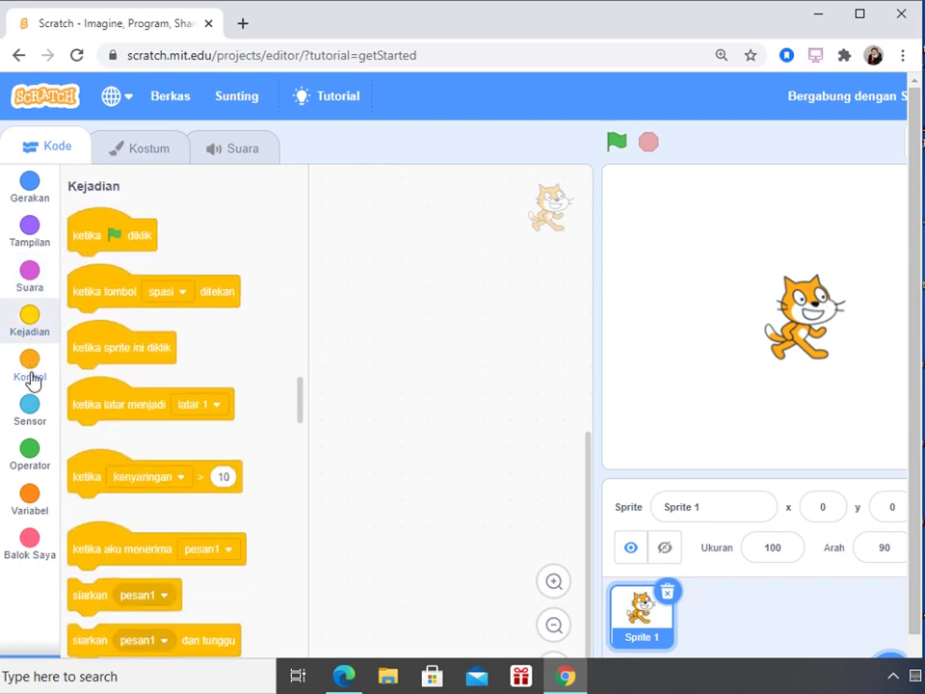
left_click(32, 367)
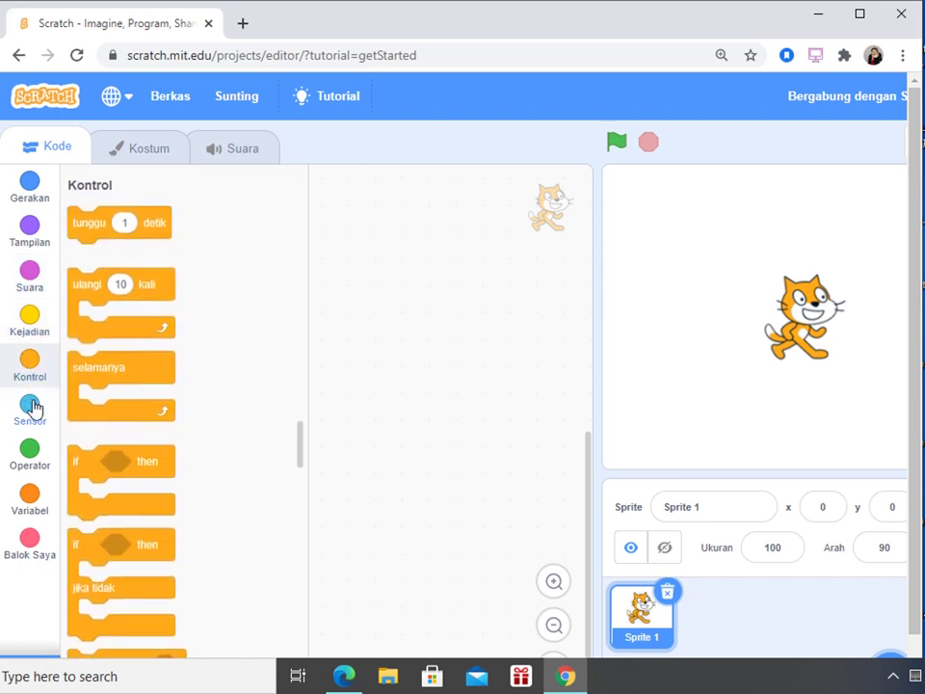
- Change the editor's language to English
left_click(125, 100)
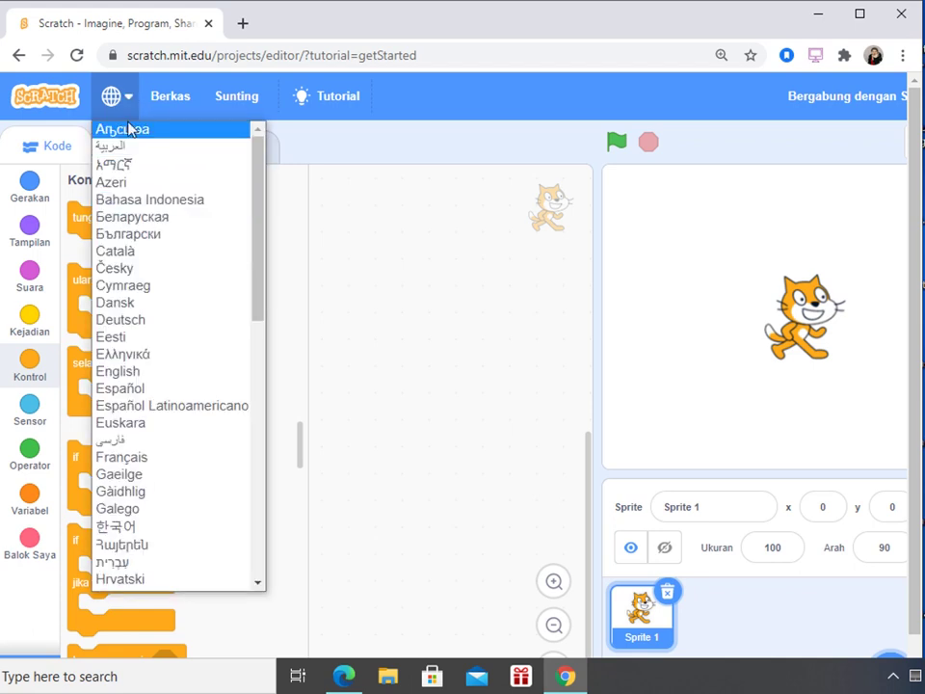
left_click(178, 381)
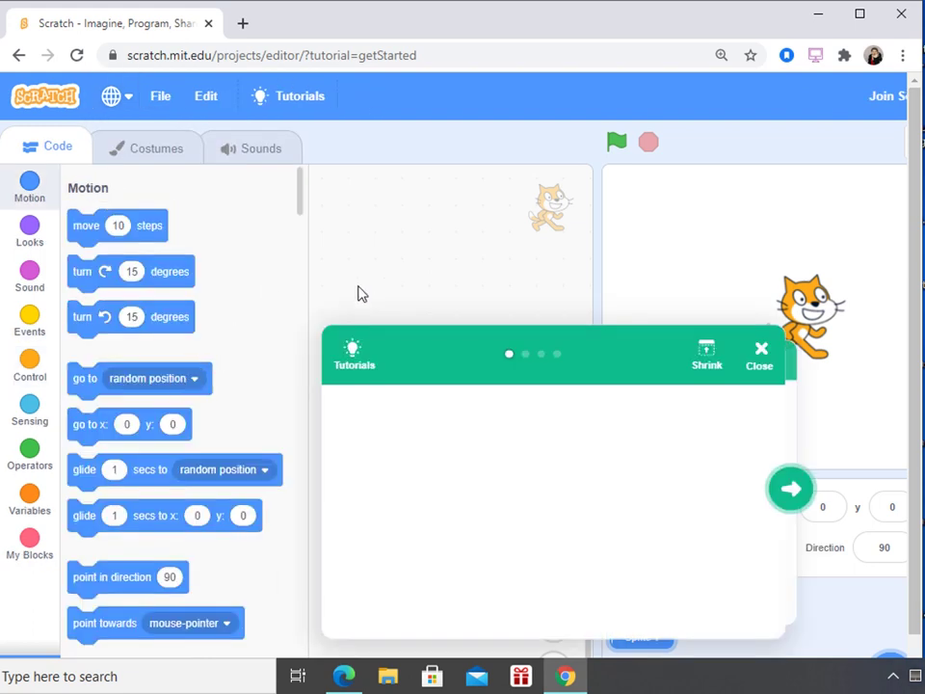
- Close the tutorial window and change the editor's language to Bahasa Indonesia
left_click(760, 352)
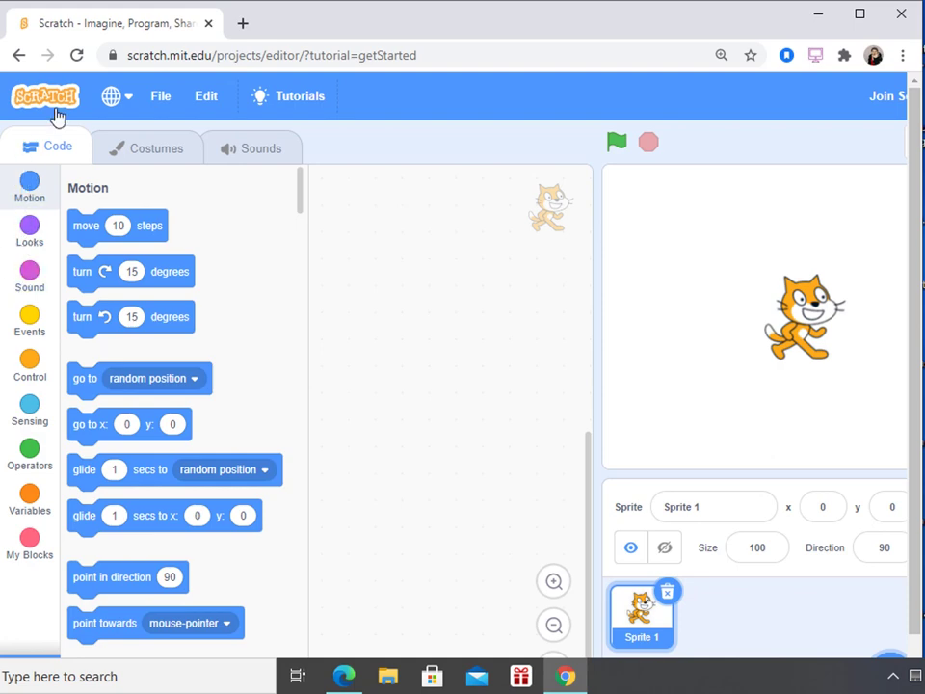
left_click(134, 106)
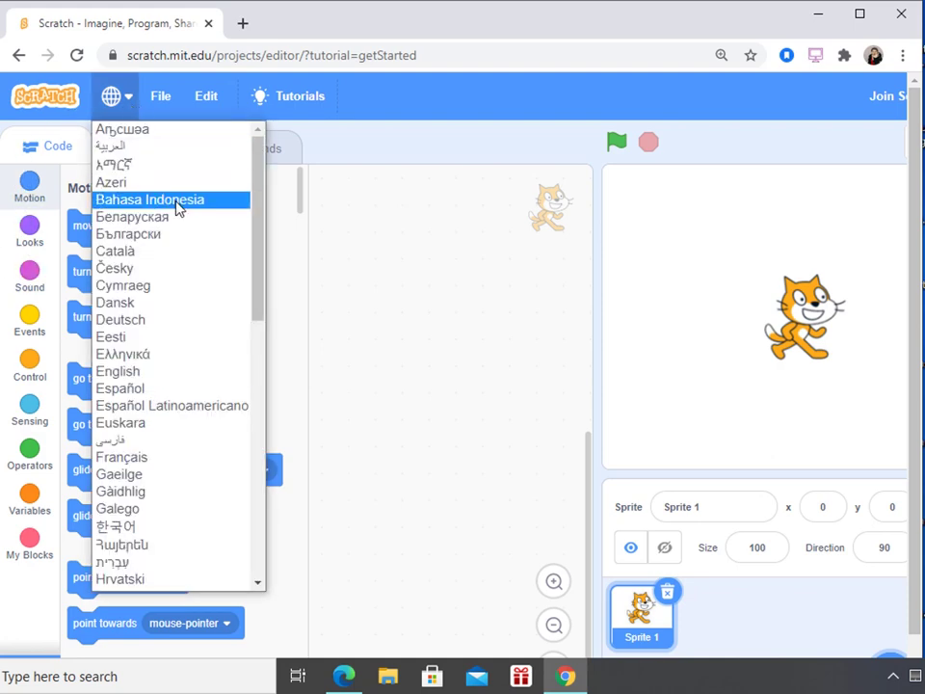
key("Return")
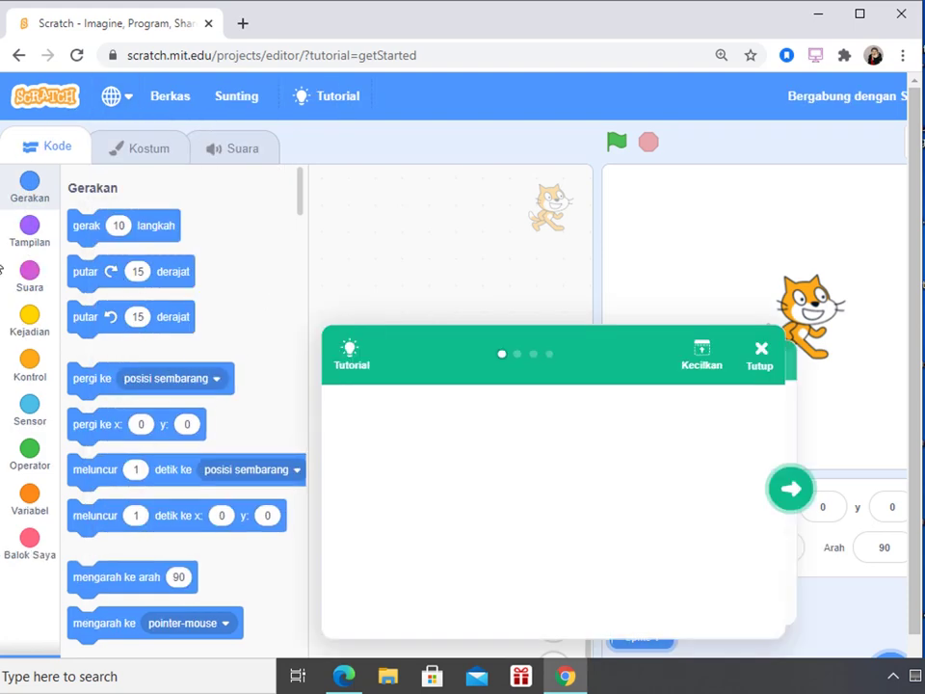
- Look through the Tampilan, Suara and Kejadian block categories in Indonesian
left_click(31, 233)
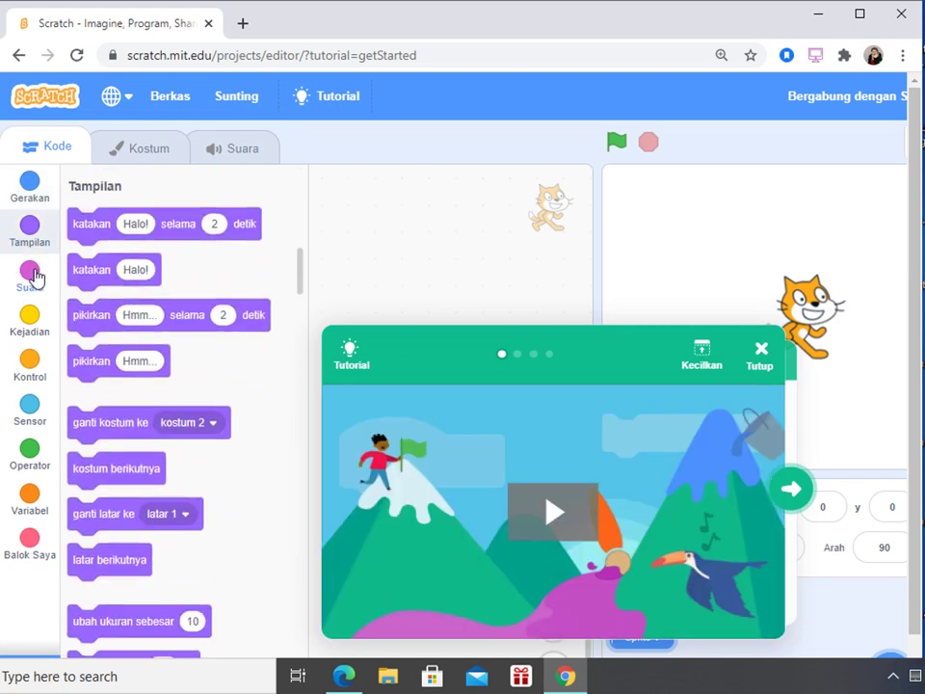
left_click(31, 278)
left_click(26, 345)
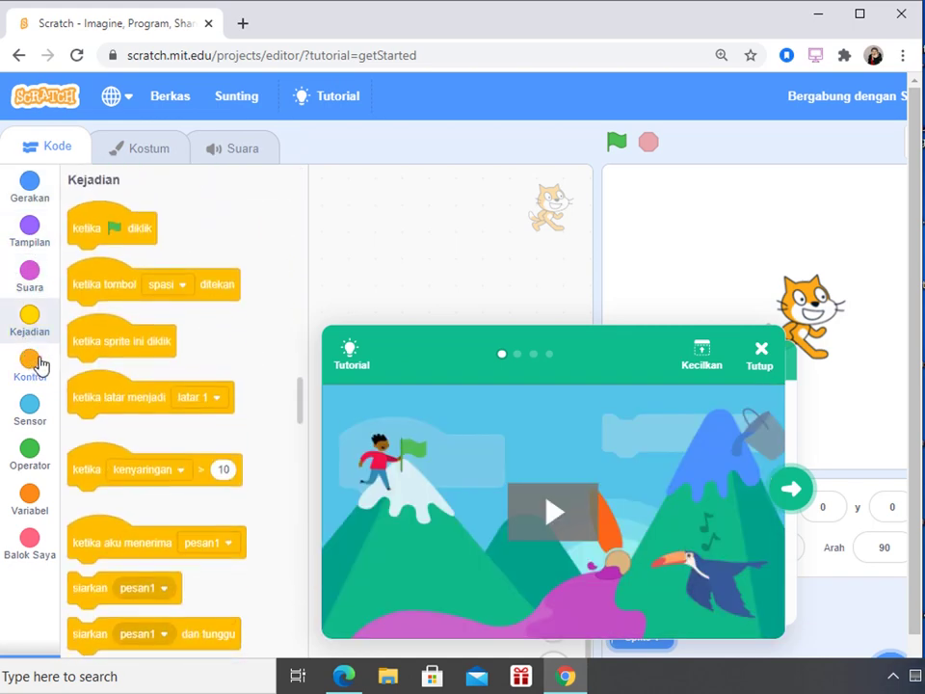
- Close the tutorial video and build a script from the green-flag "ketika diklik" block followed by "katakan Halo! selama 2 detik"
left_click(761, 355)
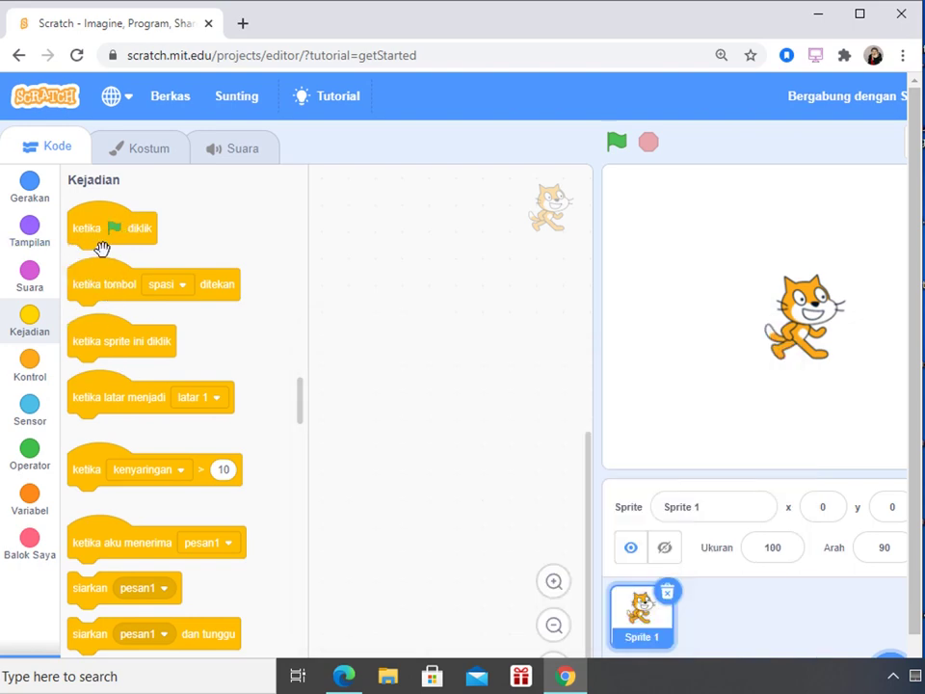
left_click_drag(97, 228, 378, 249)
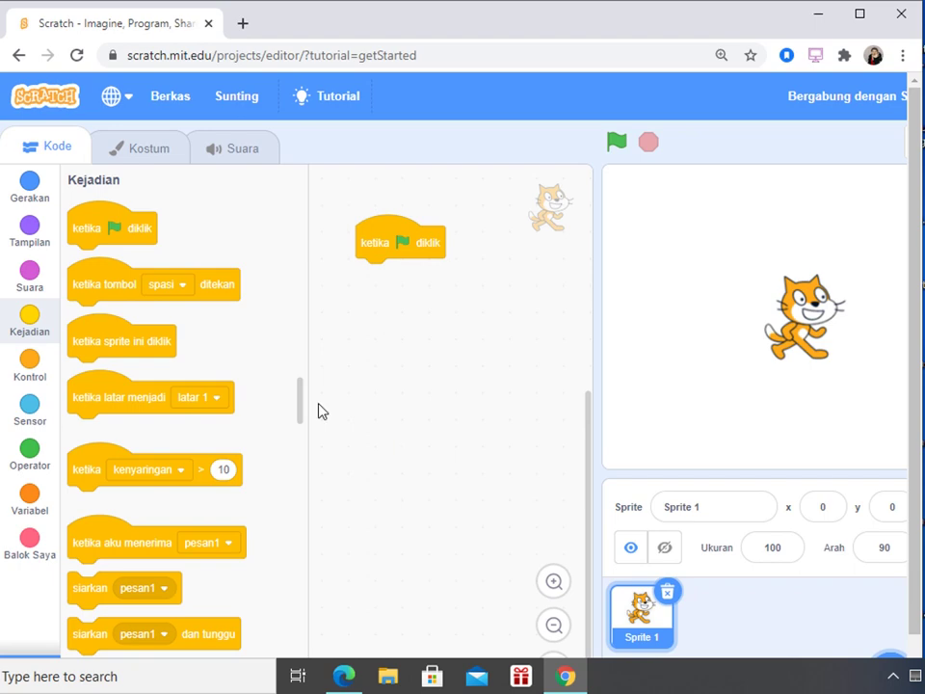
left_click(25, 235)
left_click_drag(74, 226, 376, 307)
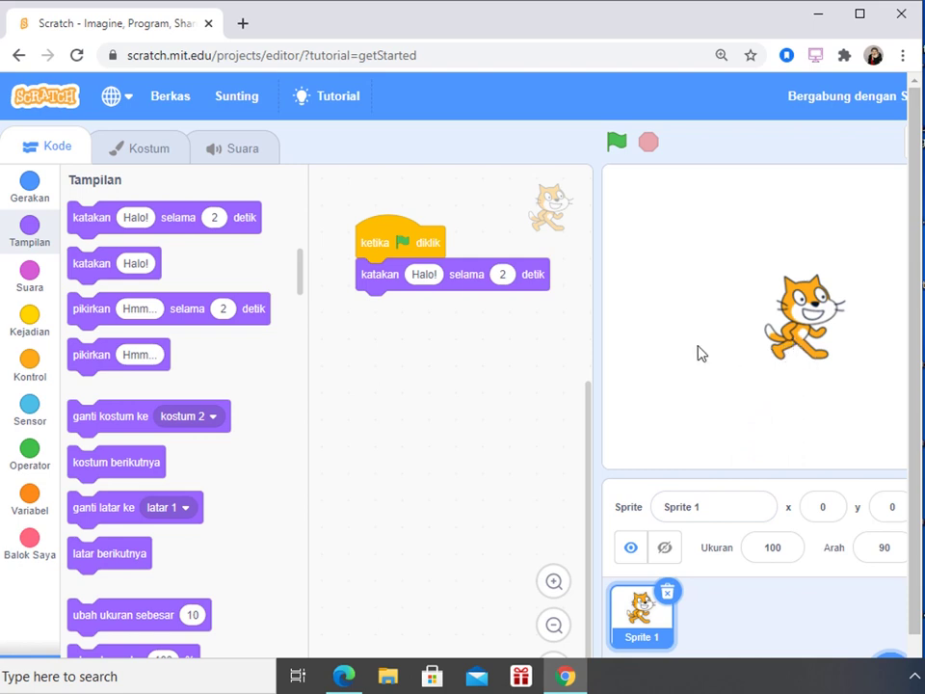
- Move the cat sprite to about x -158, y -5 on the stage and run the green-flag script
left_click_drag(804, 318, 670, 318)
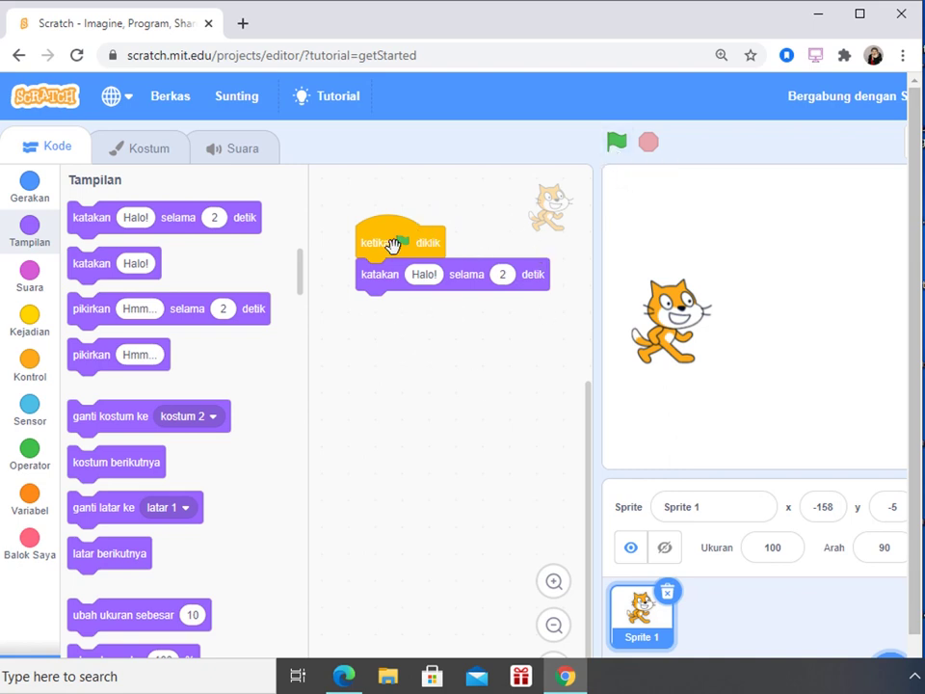
left_click(617, 144)
- View the sprite's Meong sound in the sound editor and its costumes in the costume editor
left_click(245, 154)
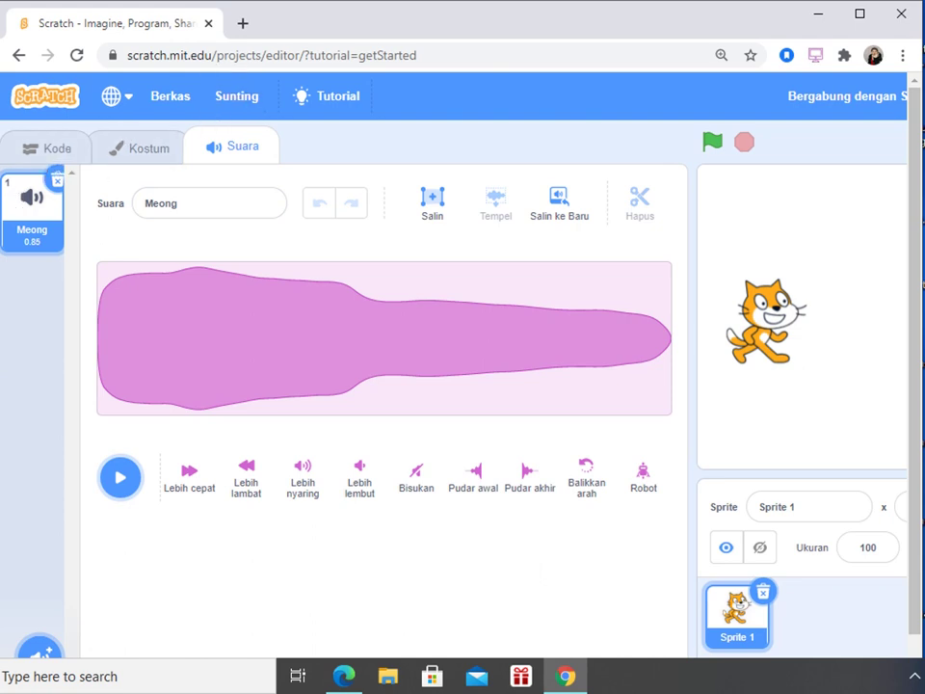
left_click(147, 158)
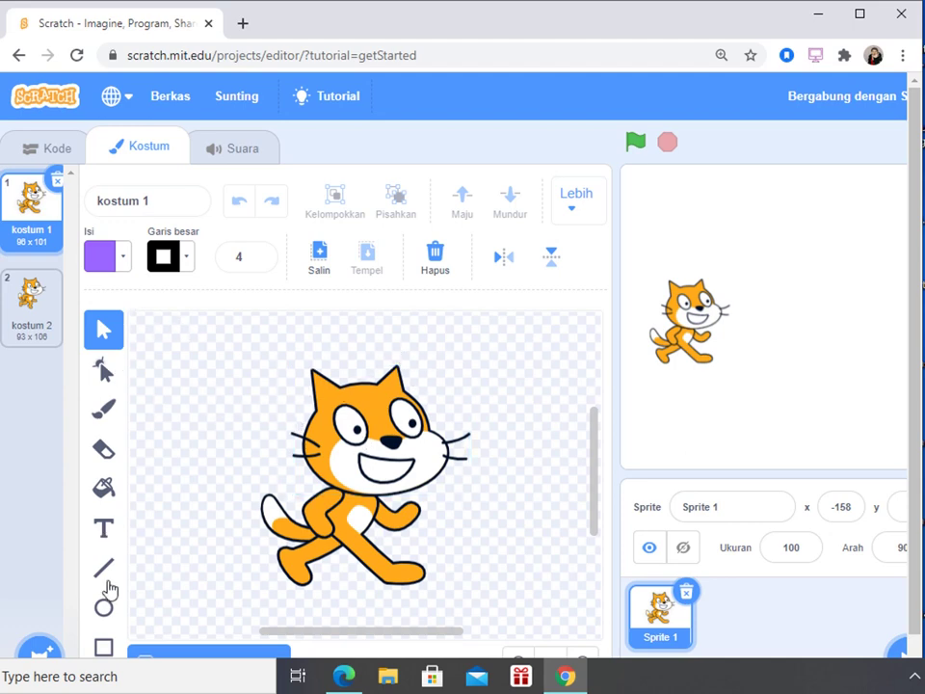
- Paint a curved purple brush stroke of size 10 in front of the cat's face in kostum 1
mouse_move(596, 489)
left_mouse_down()
mouse_move(597, 553)
mouse_move(598, 494)
left_mouse_up()
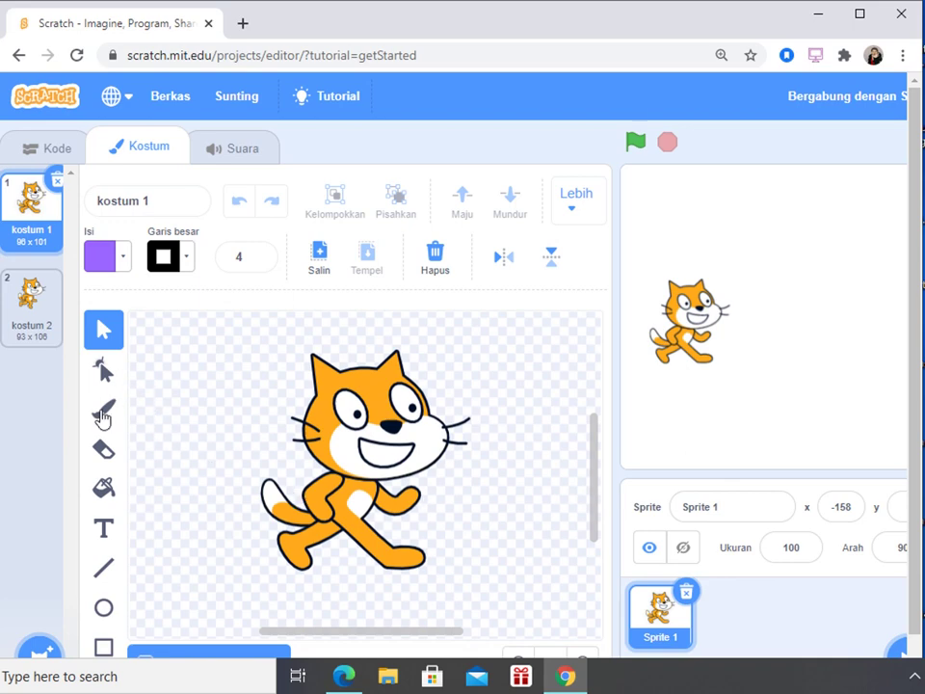
left_click(104, 409)
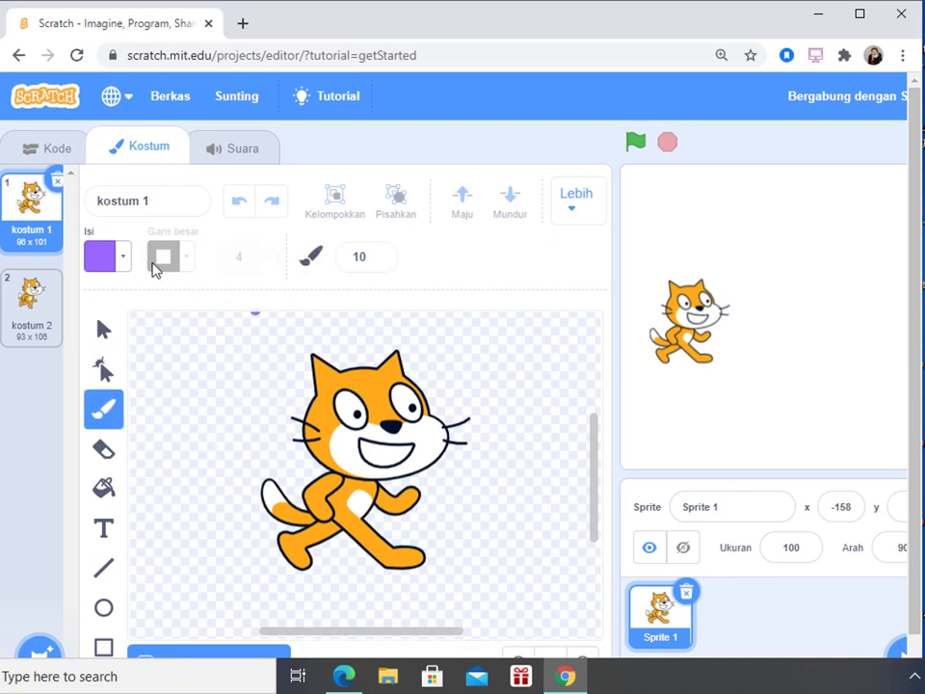
left_click(371, 424)
mouse_move(444, 379)
left_mouse_down()
mouse_move(493, 444)
mouse_move(472, 499)
left_mouse_up()
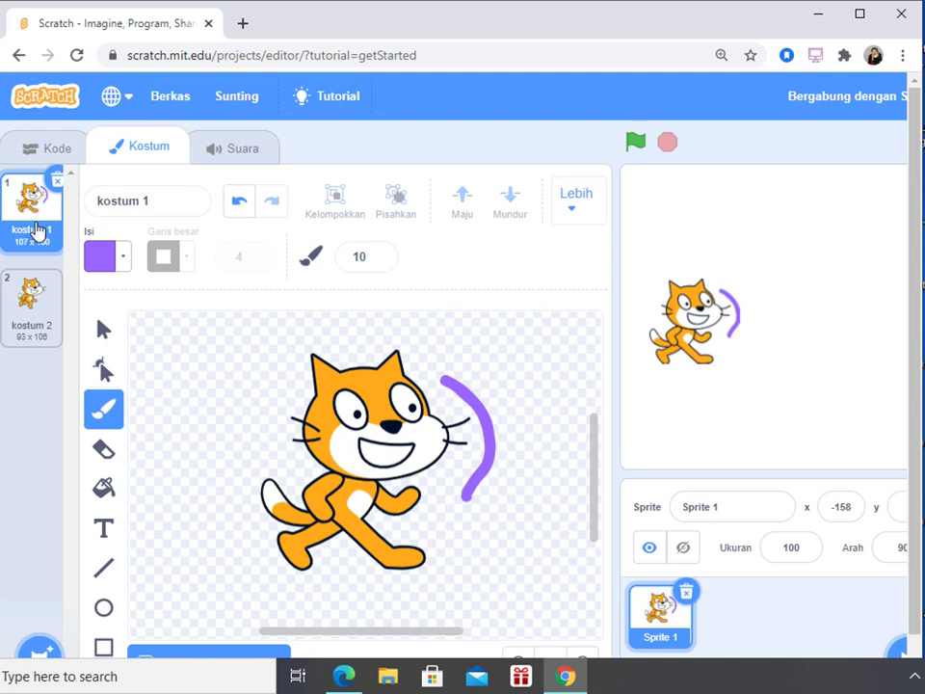
- Switch the sprite between kostum 1 and kostum 2, ending on kostum 2
left_click(44, 318)
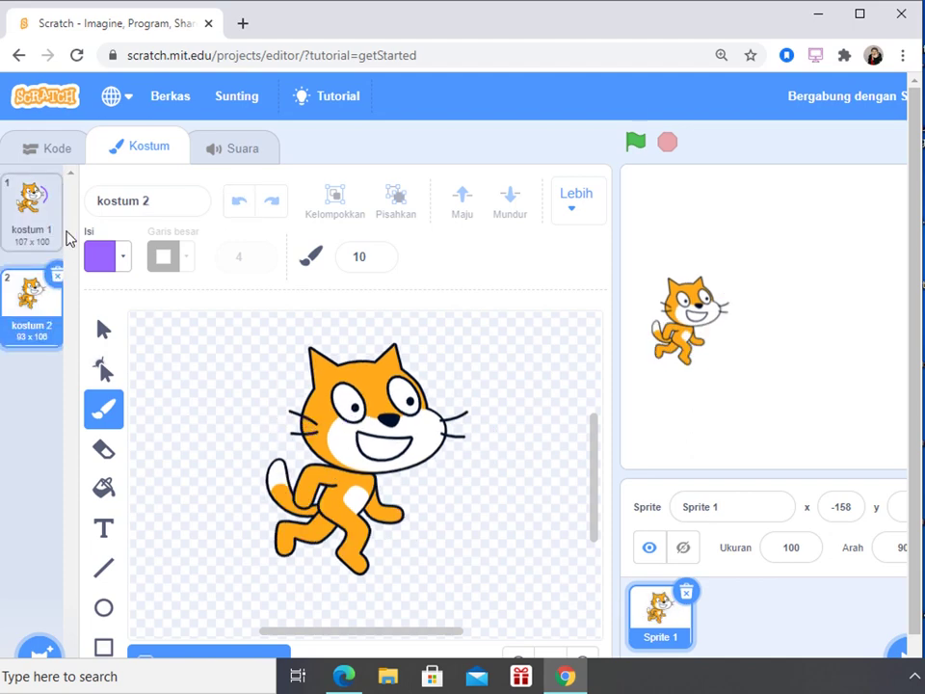
left_click(48, 221)
left_click(34, 313)
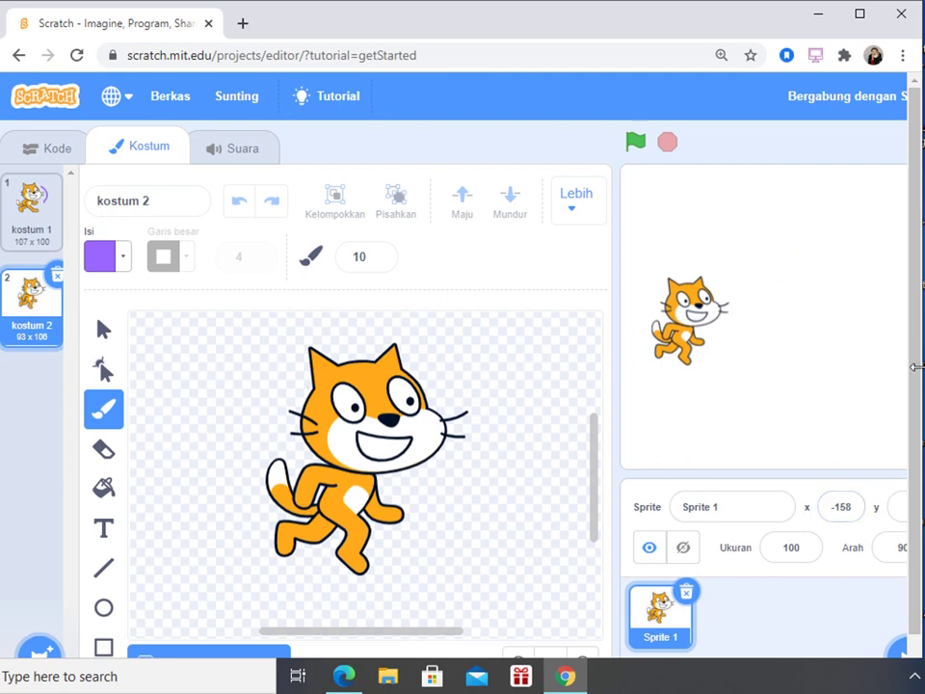
left_click_drag(920, 367, 919, 442)
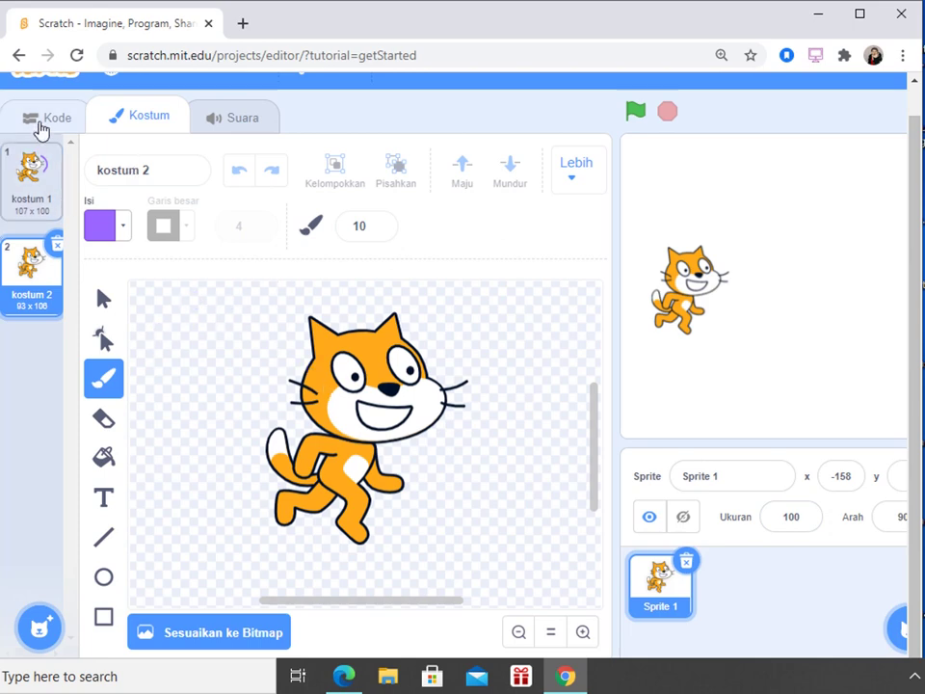
- Return to the sprite's code and move the green-flag script to the middle of the workspace
left_click(38, 120)
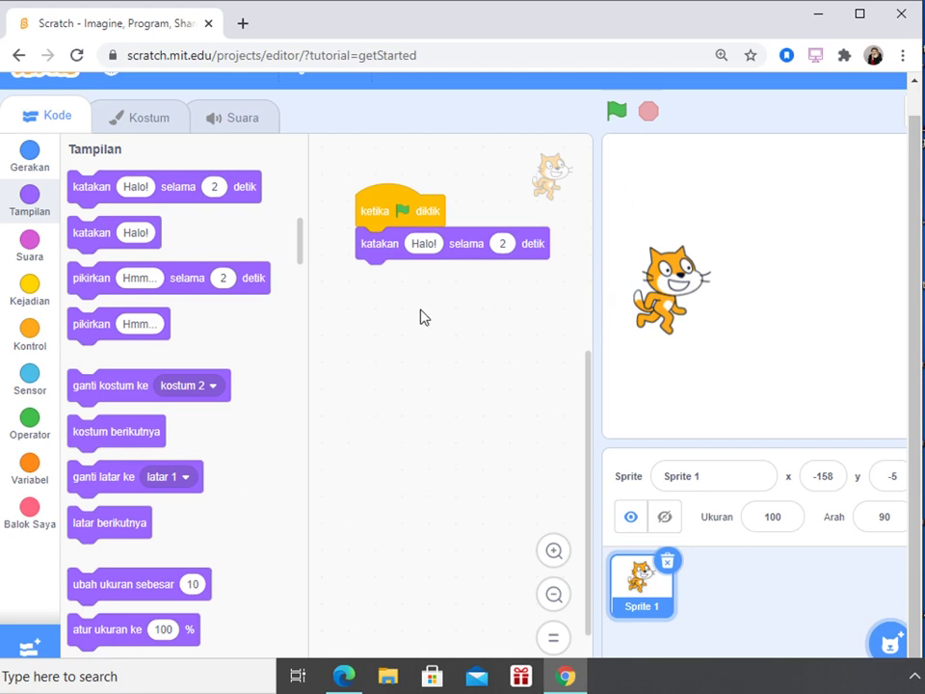
scroll(420, 317, "up", 5)
left_click_drag(910, 201, 921, 139)
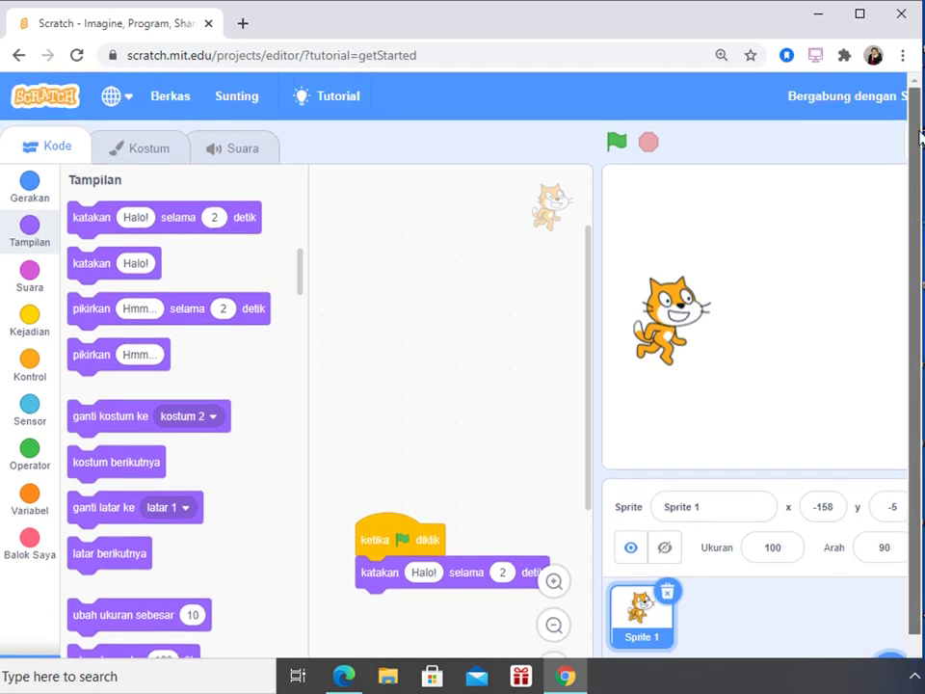
left_click_drag(378, 533, 358, 290)
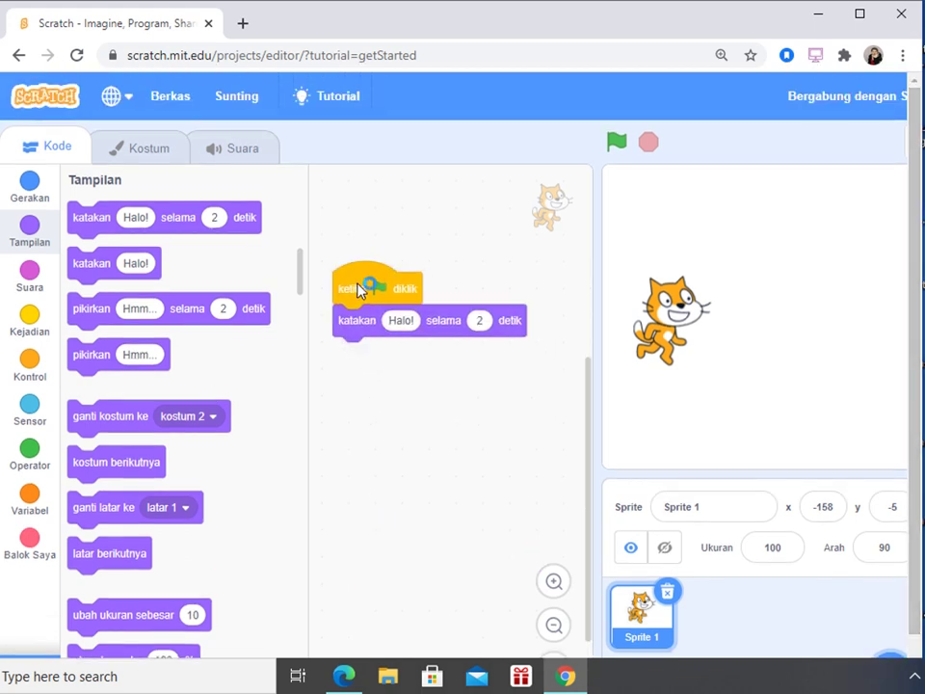